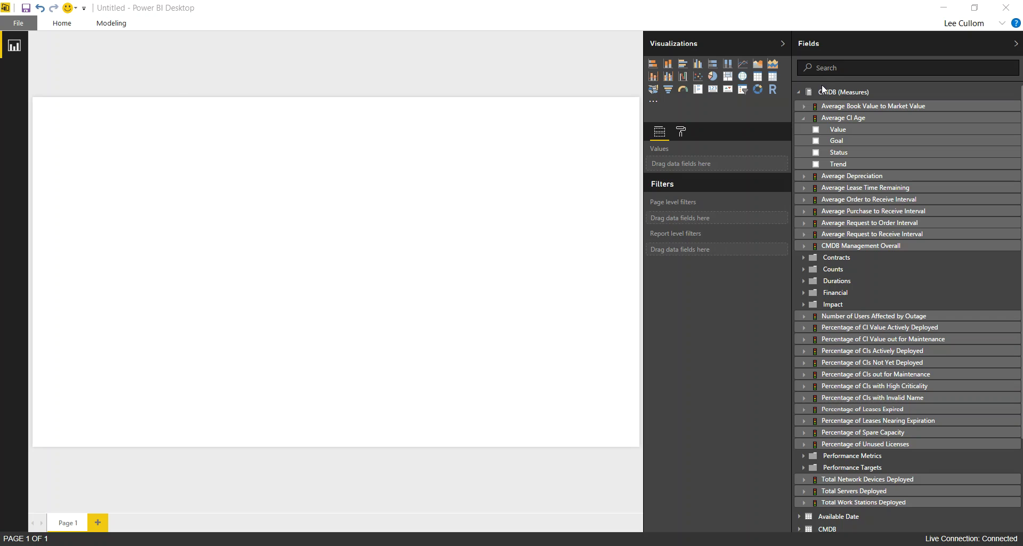
Add a small Cls Total card showing 183K at the top left of the page
click(841, 68)
text(total)
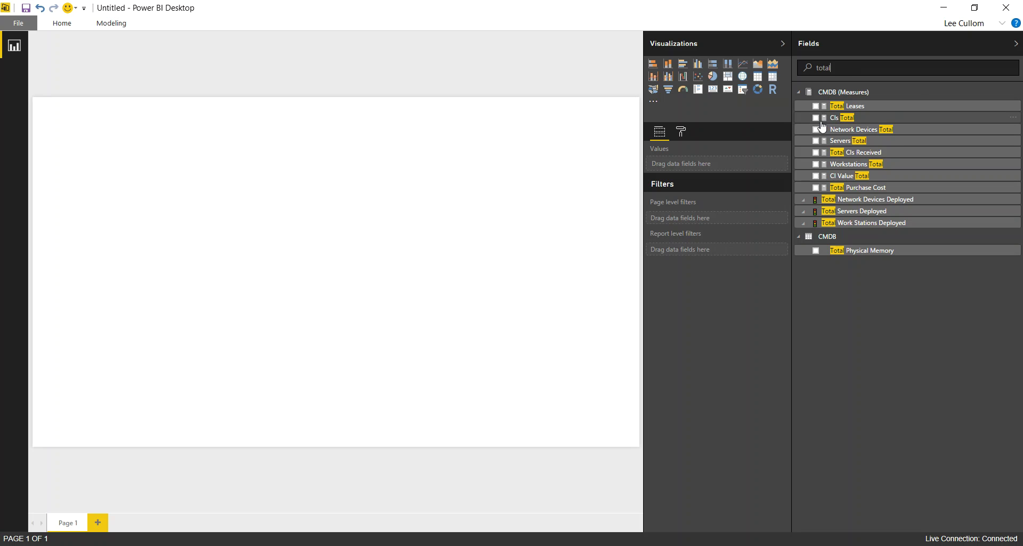
click(816, 118)
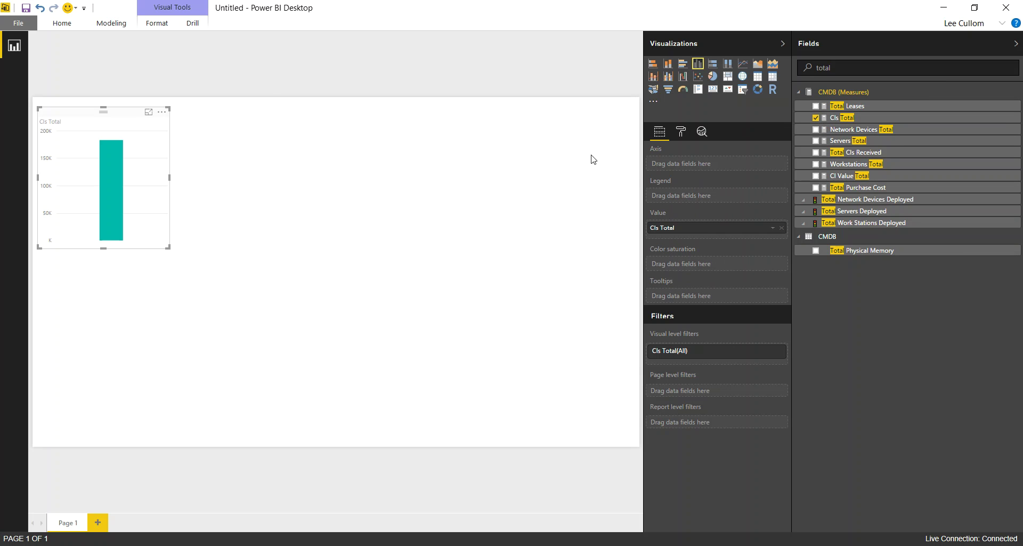
click(713, 91)
drag(169, 248, 137, 187)
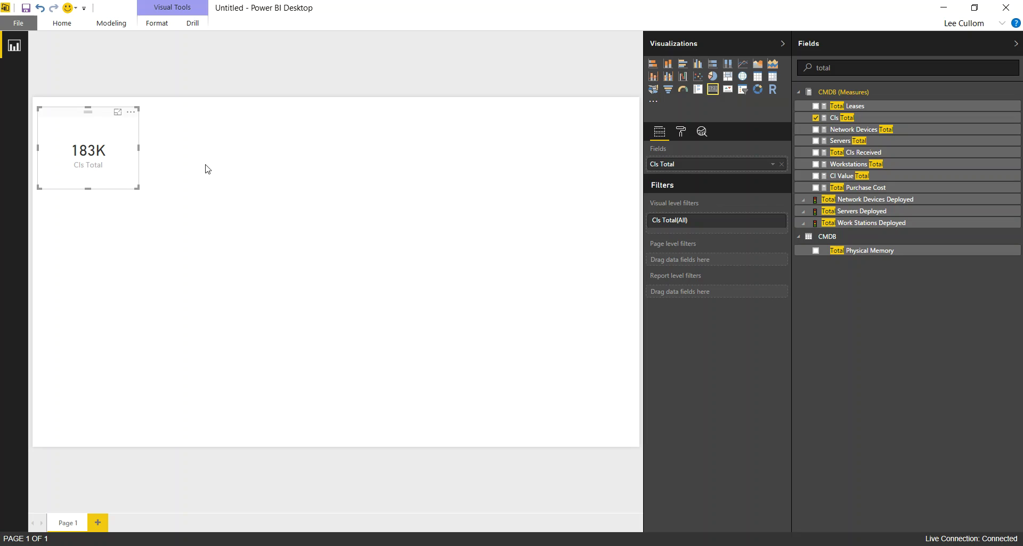
click(169, 141)
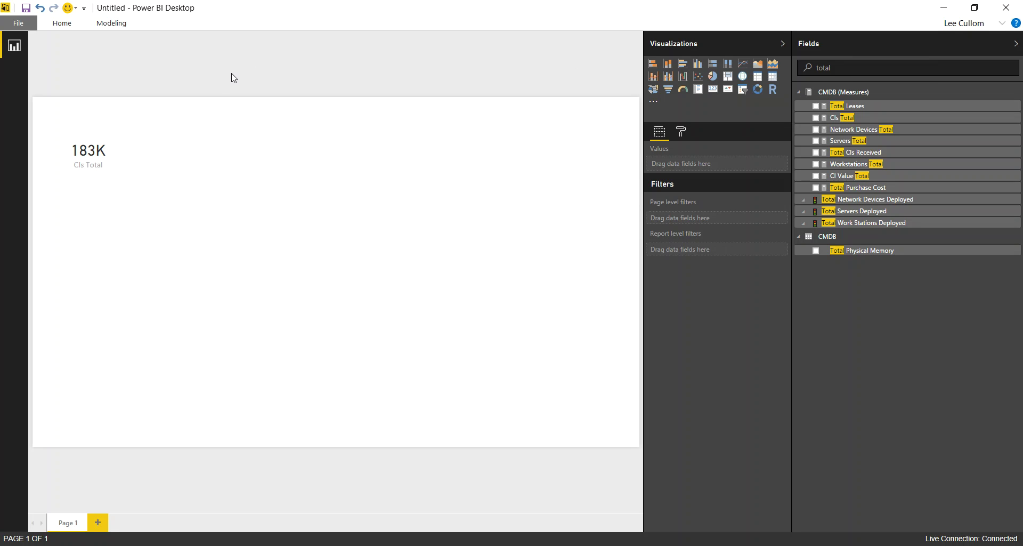
Add a new card showing the Average CI Age value of 7.4
double_click(825, 65)
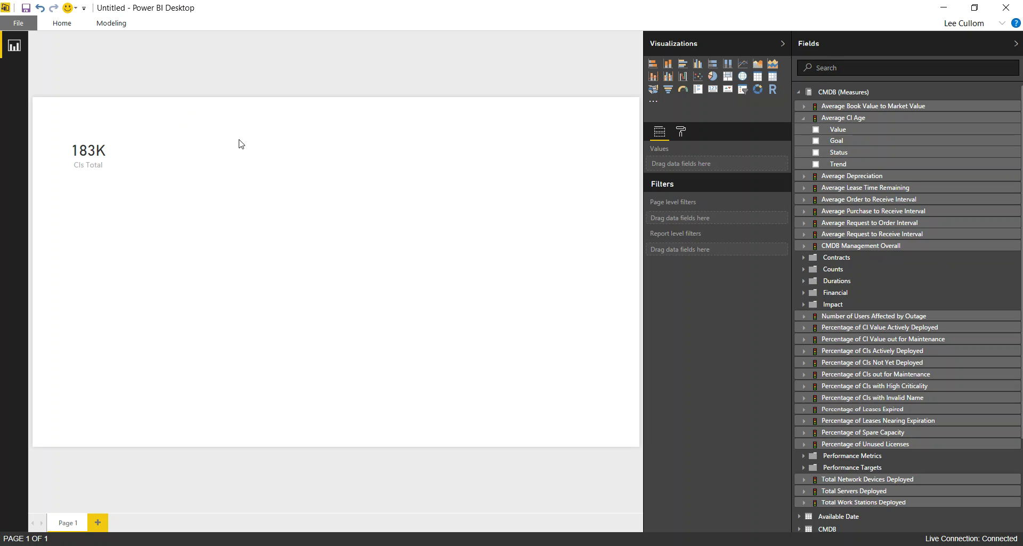
click(714, 90)
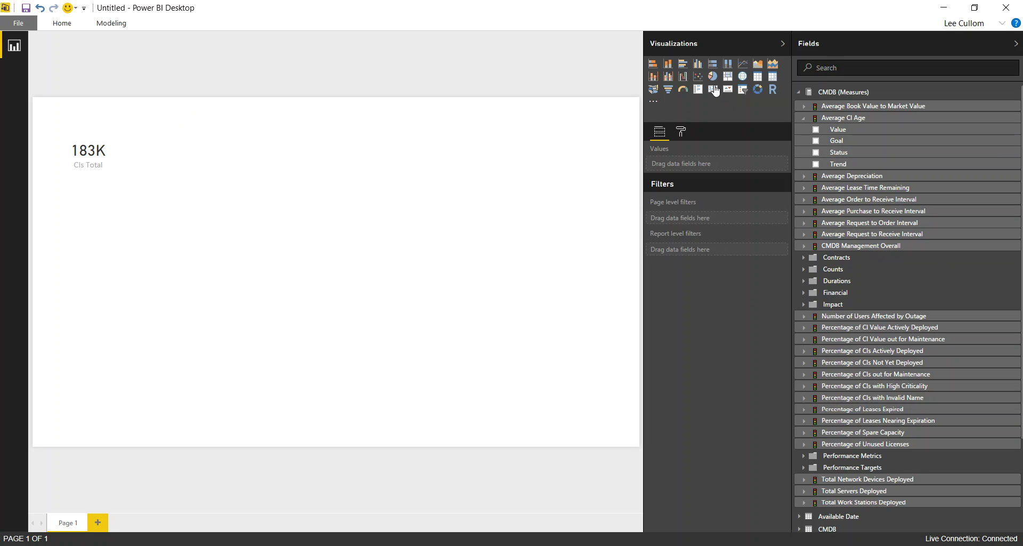
click(816, 129)
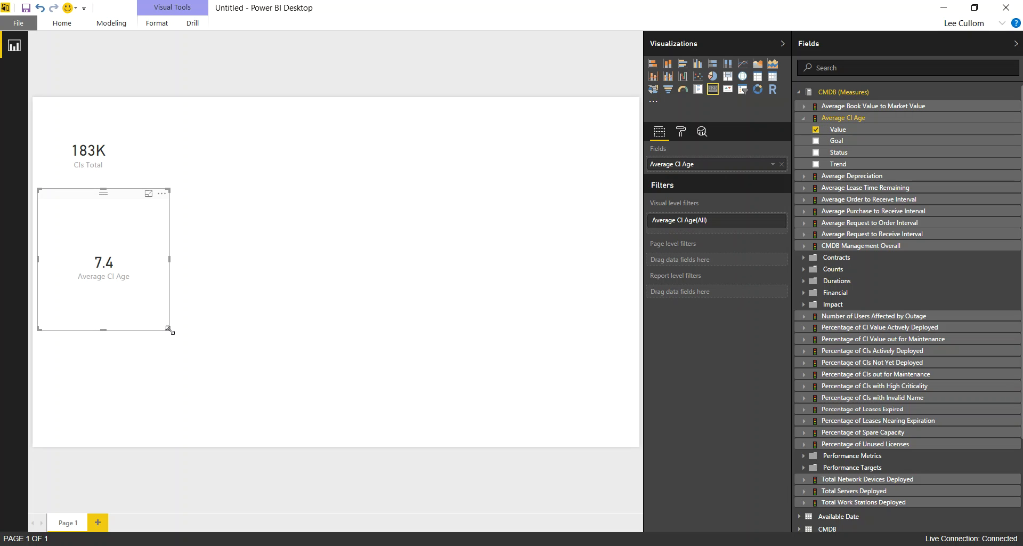
Shrink the 7.4 card beside the 183K card, undoing a trial switch to KPI
drag(169, 329, 145, 292)
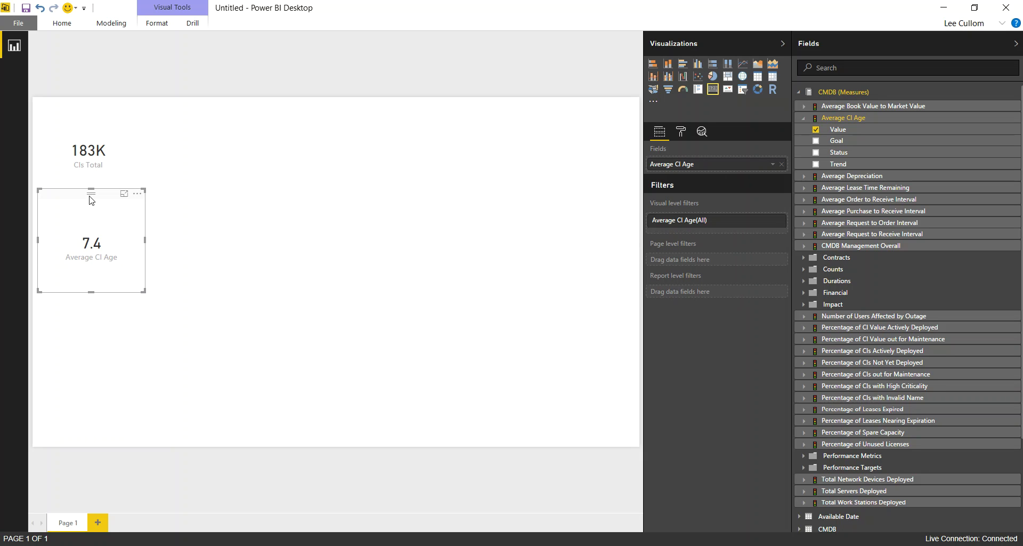
drag(92, 194, 190, 106)
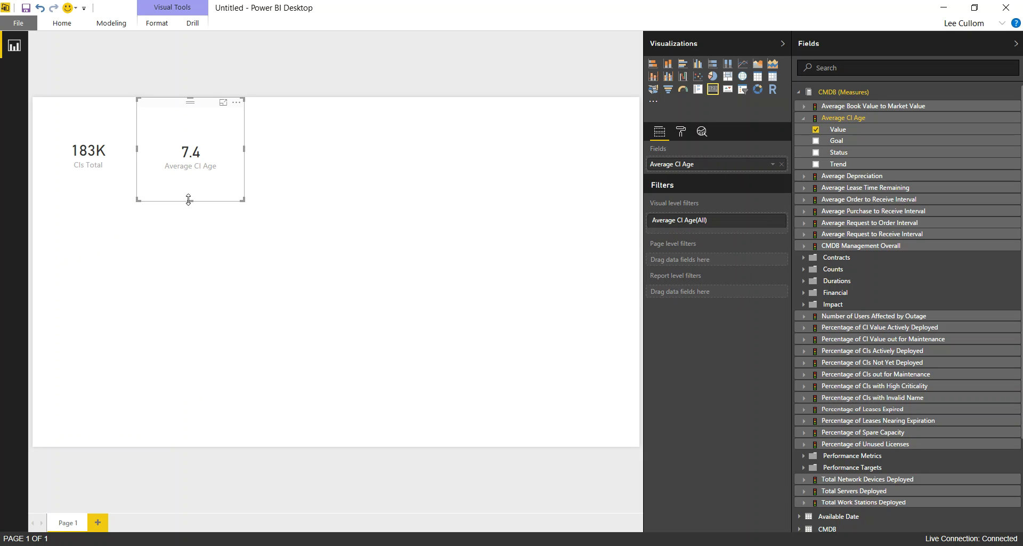
drag(191, 201, 190, 176)
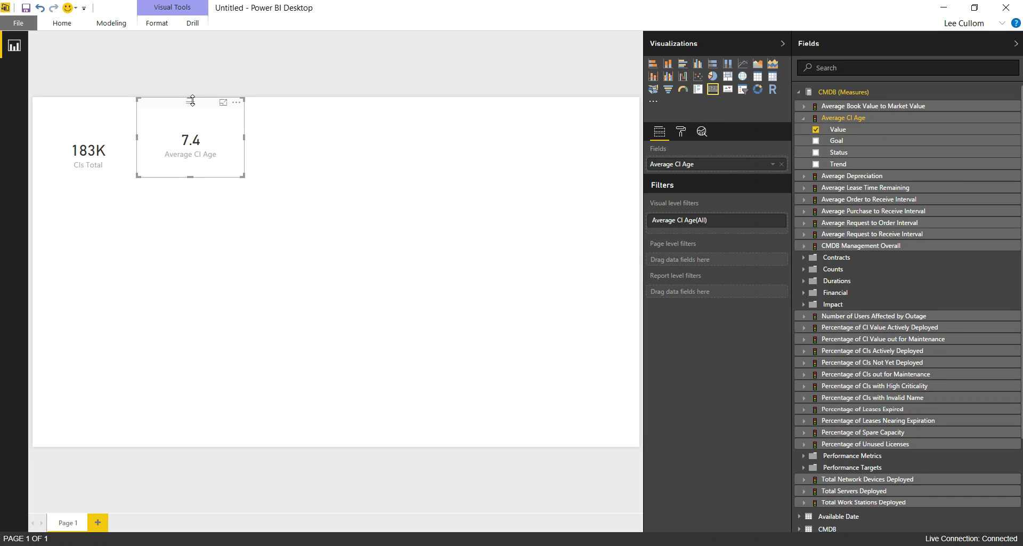
drag(191, 108, 192, 114)
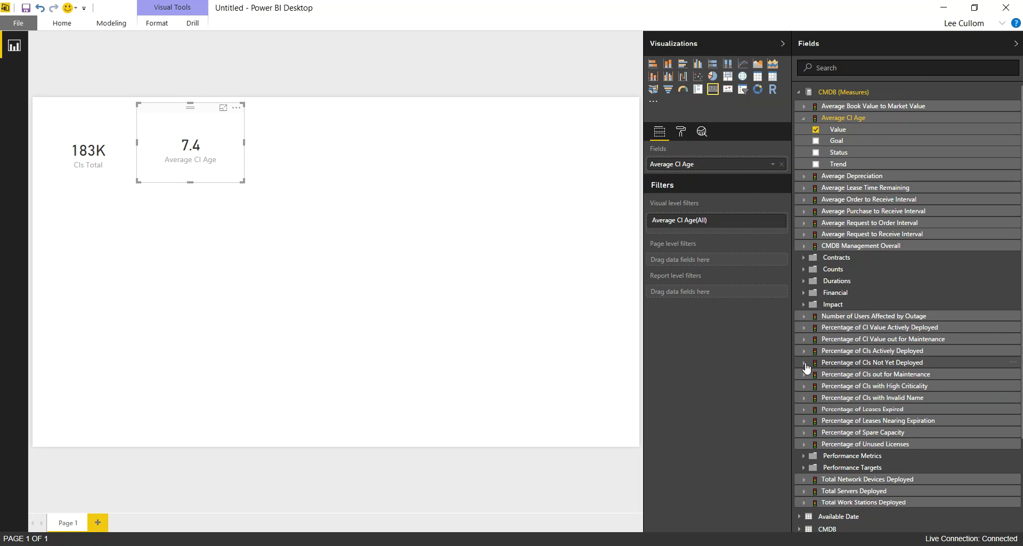
click(728, 89)
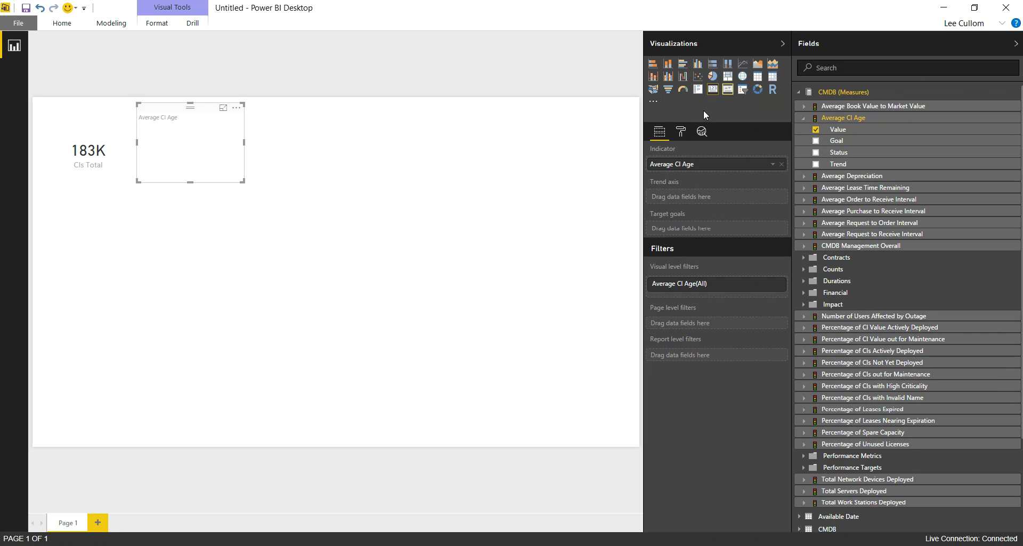
key(ctrl+z)
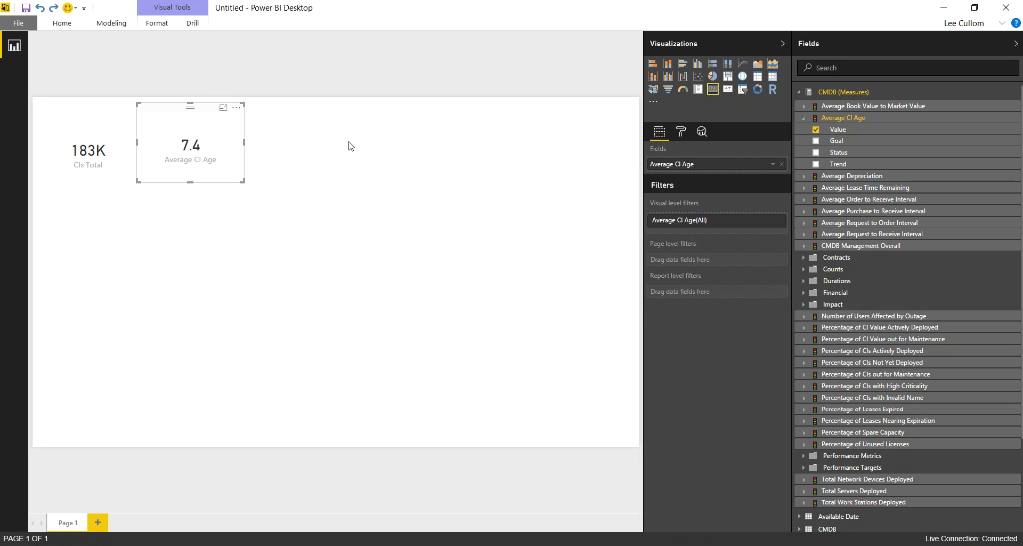
Insert an empty KPI visual and make it shorter
click(413, 128)
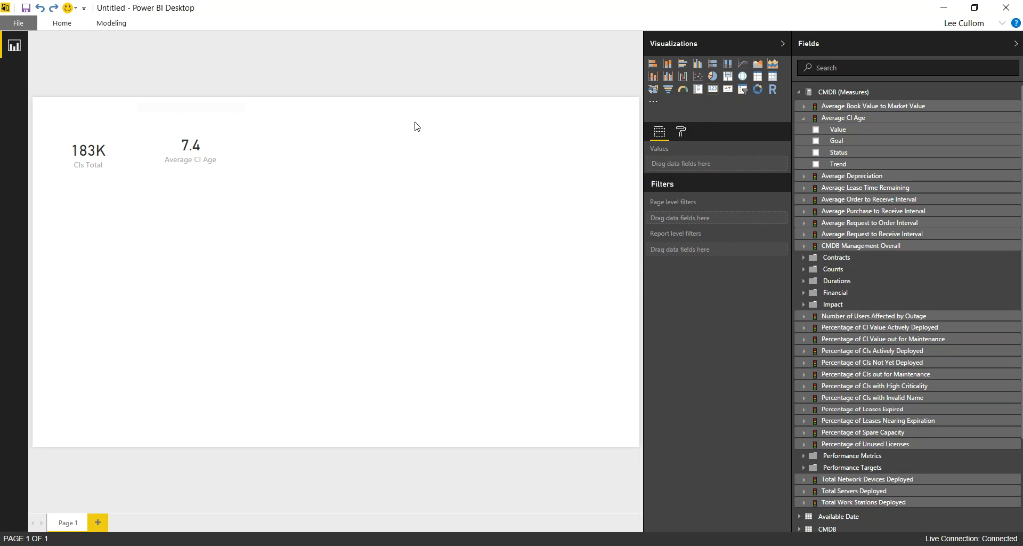
click(729, 90)
drag(317, 248, 316, 193)
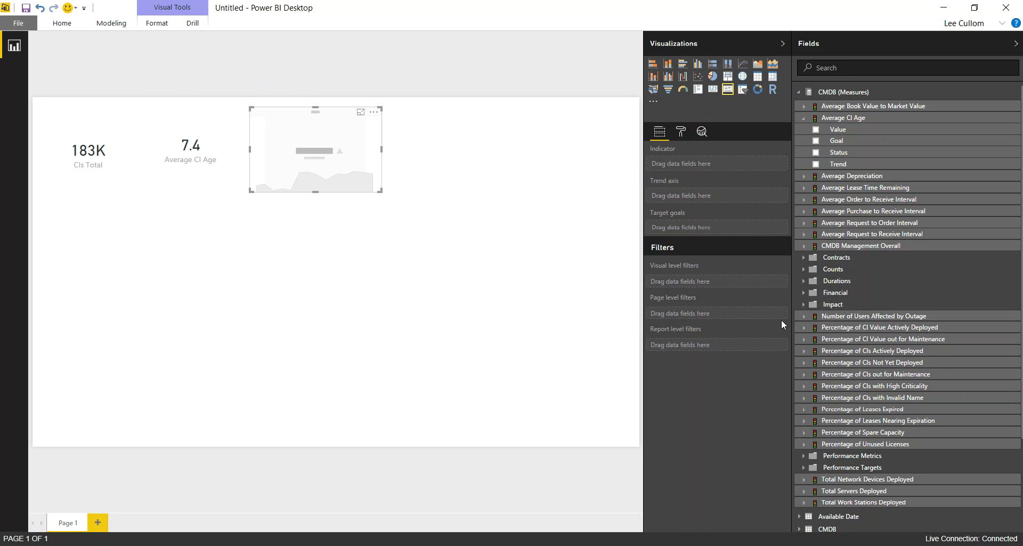
Use Percentage of CIs Not Yet Deployed as value and goal, trended by Create Date Year
click(804, 365)
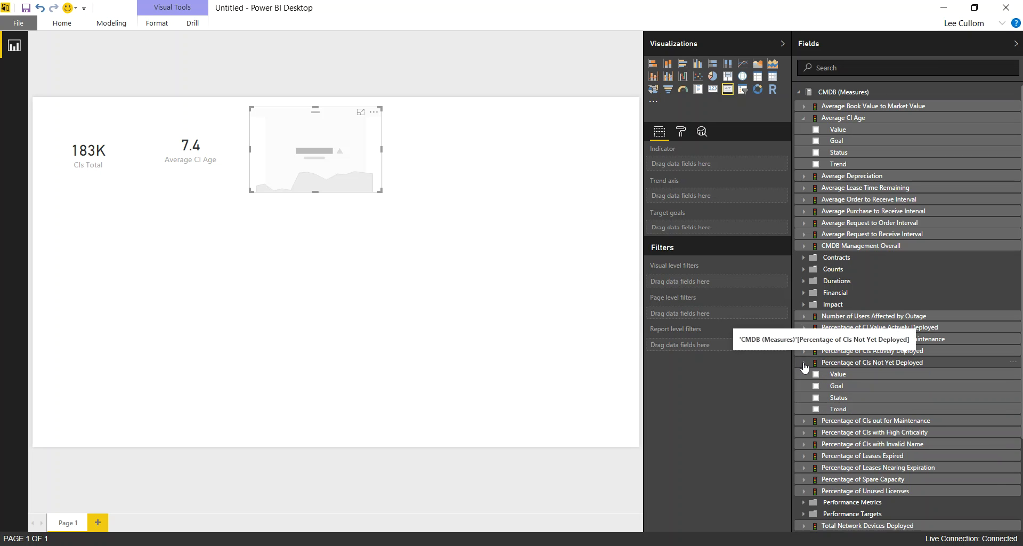
click(816, 376)
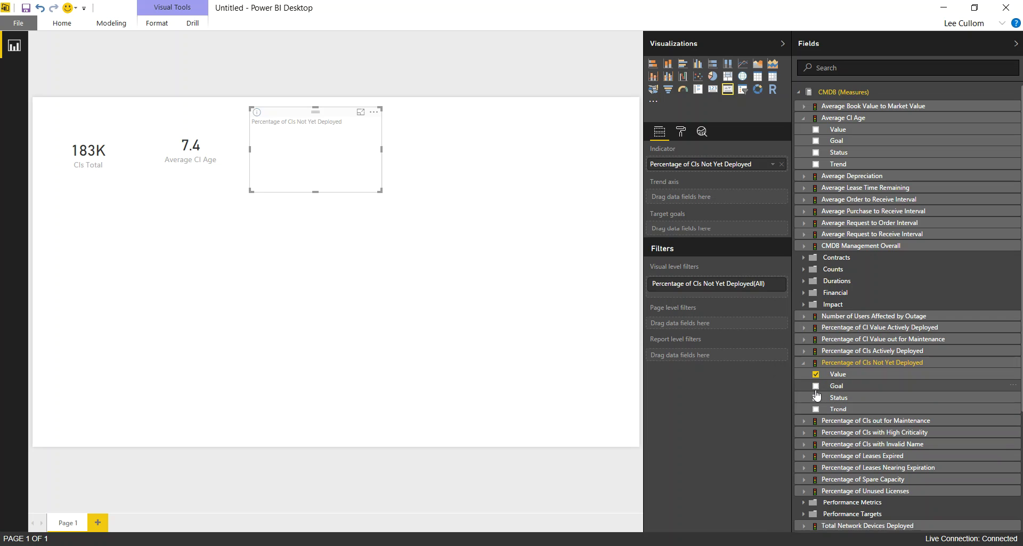
click(816, 386)
scroll(820, 394, down, 5)
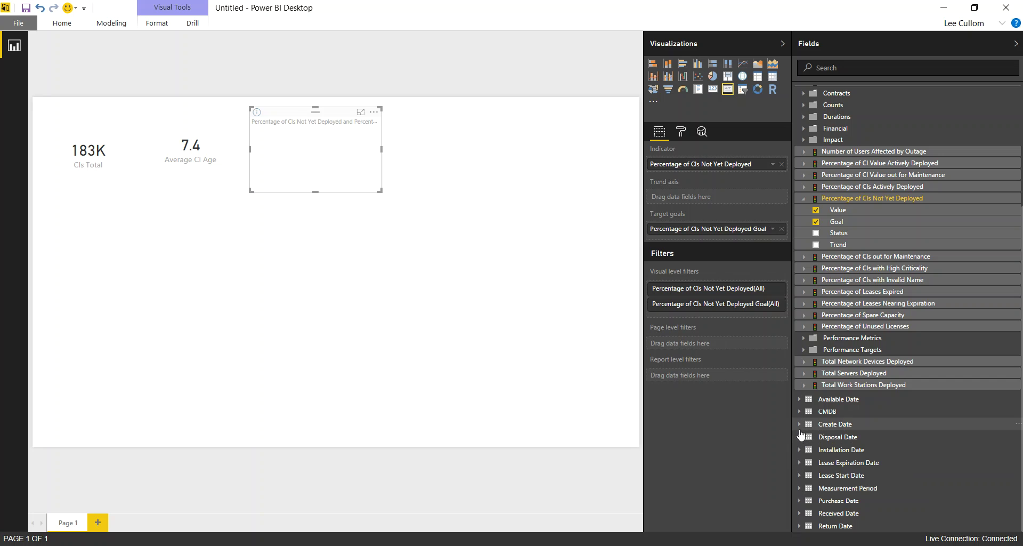
click(800, 424)
scroll(801, 437, down, 5)
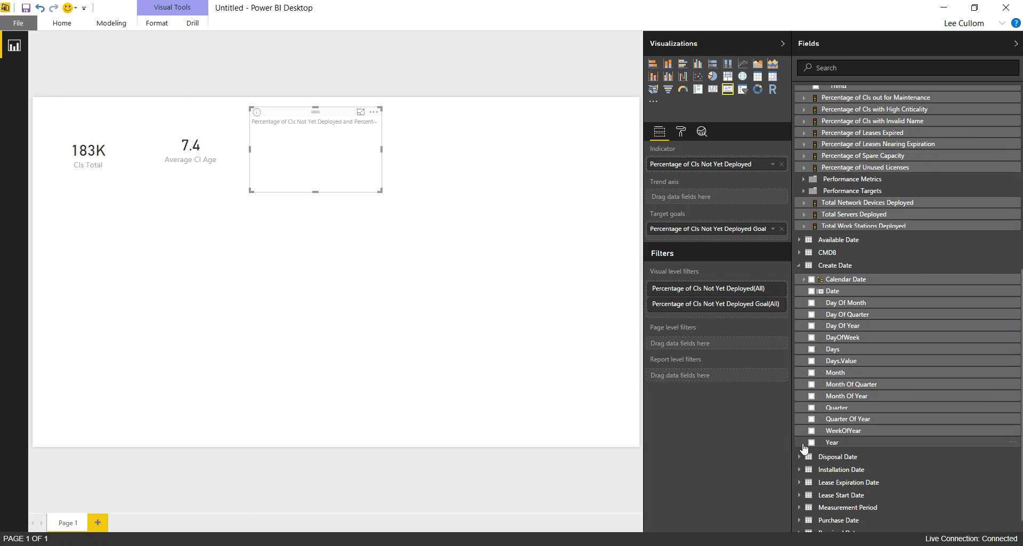
click(811, 443)
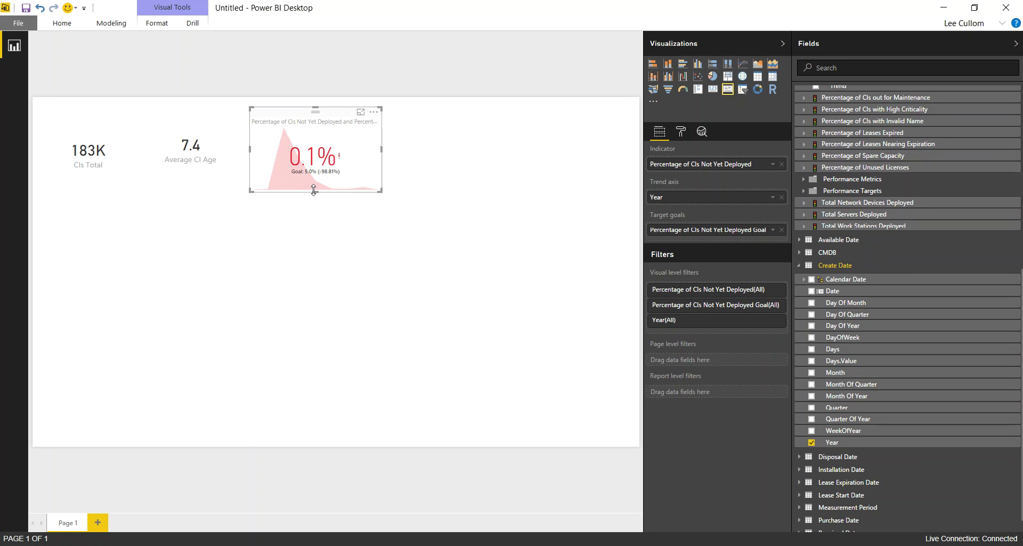
drag(314, 190, 314, 182)
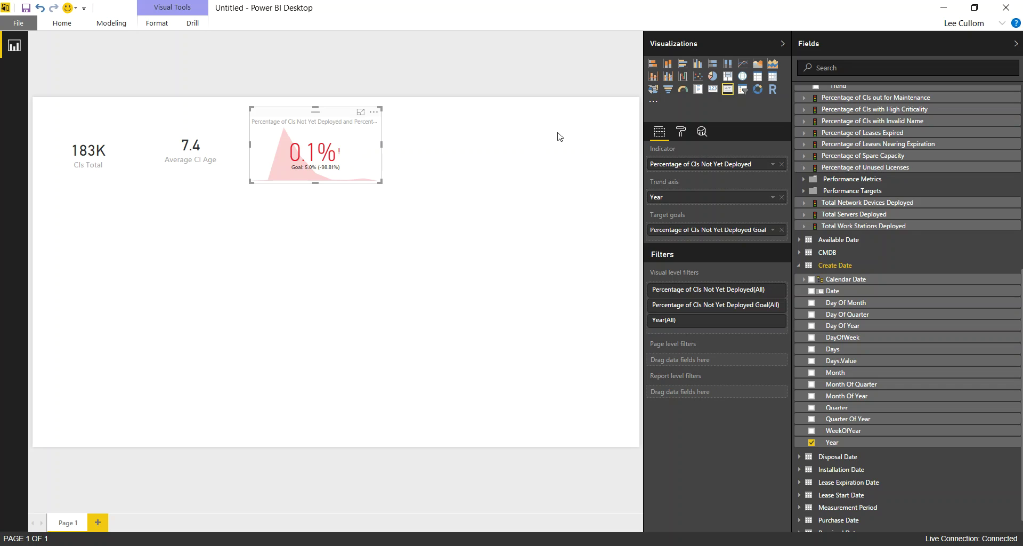
Add a new card showing the CMDB Management Overall value
click(429, 149)
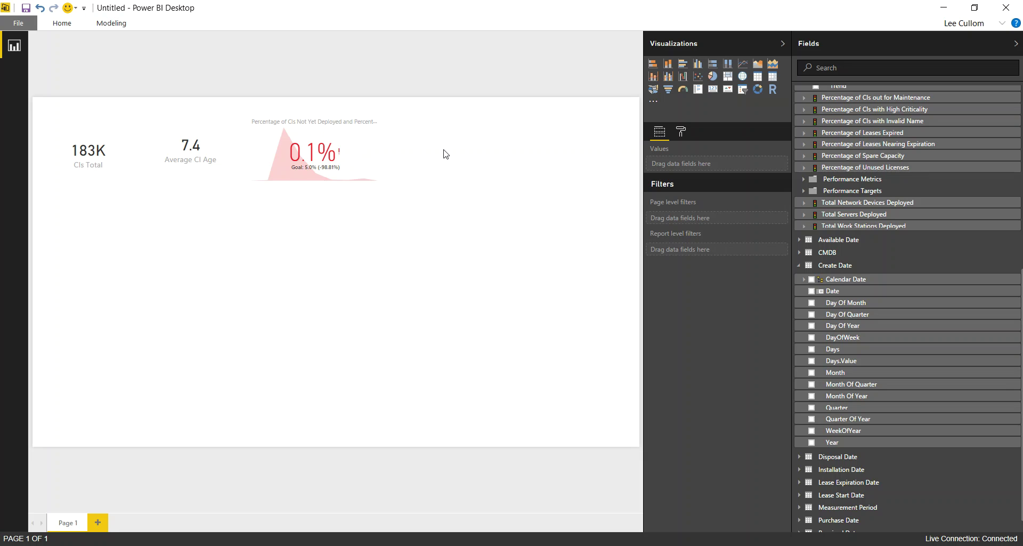
scroll(898, 160, up, 3)
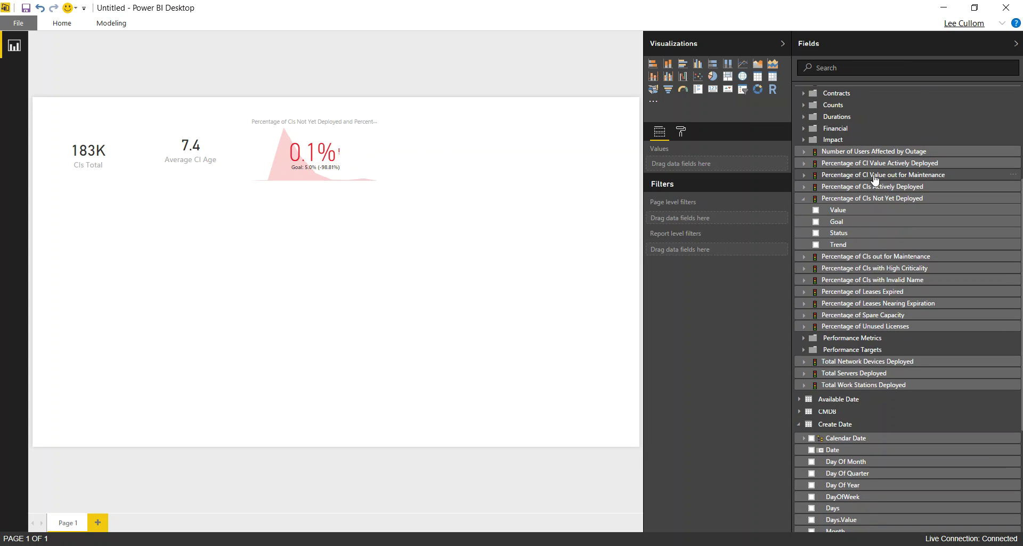
drag(836, 213, 652, 160)
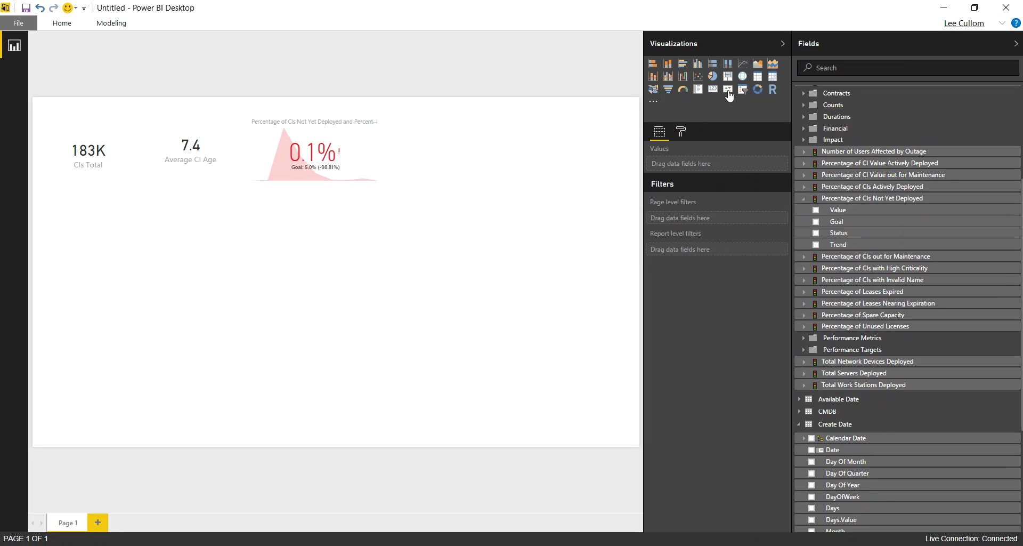
click(713, 92)
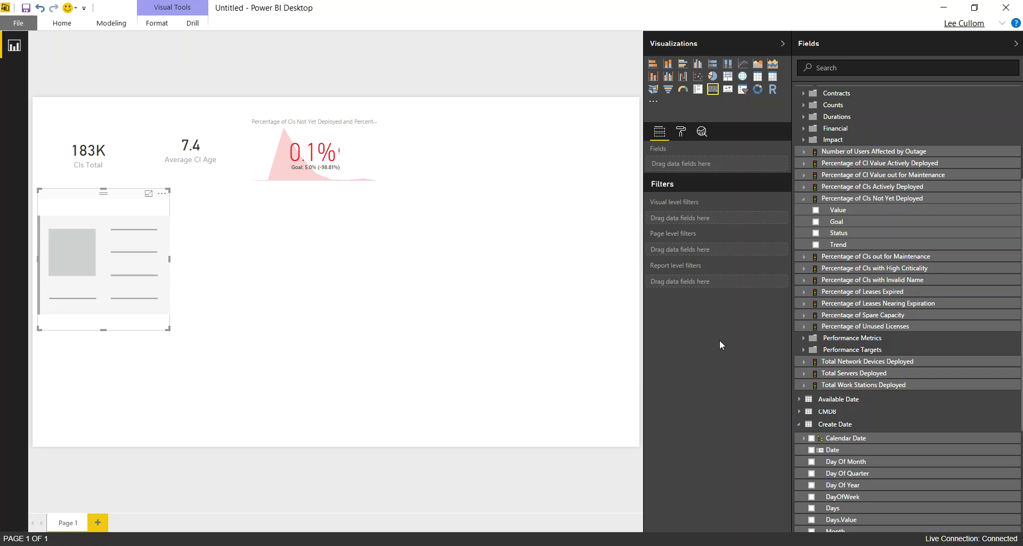
scroll(950, 286, down, 1)
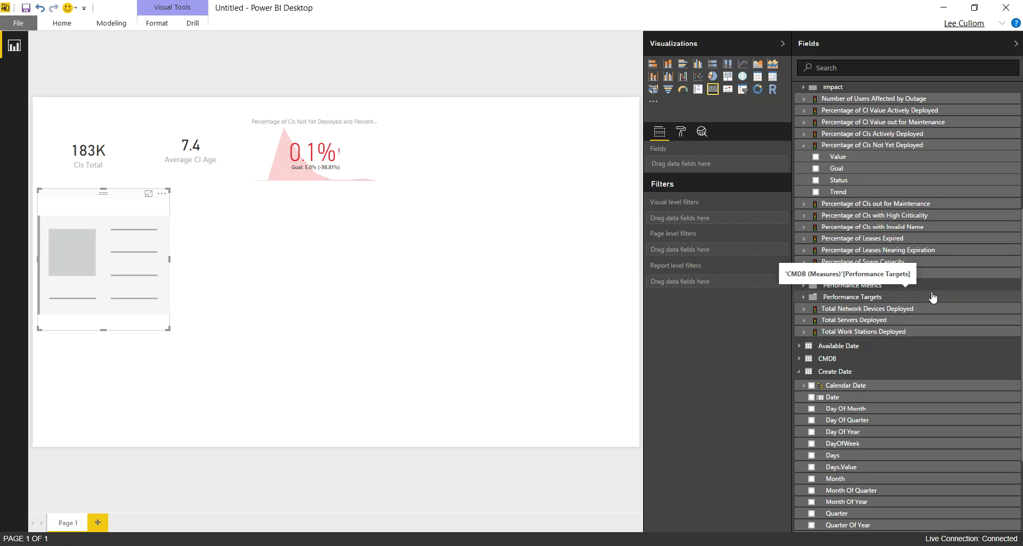
scroll(848, 322, up, 3)
scroll(847, 321, up, 2)
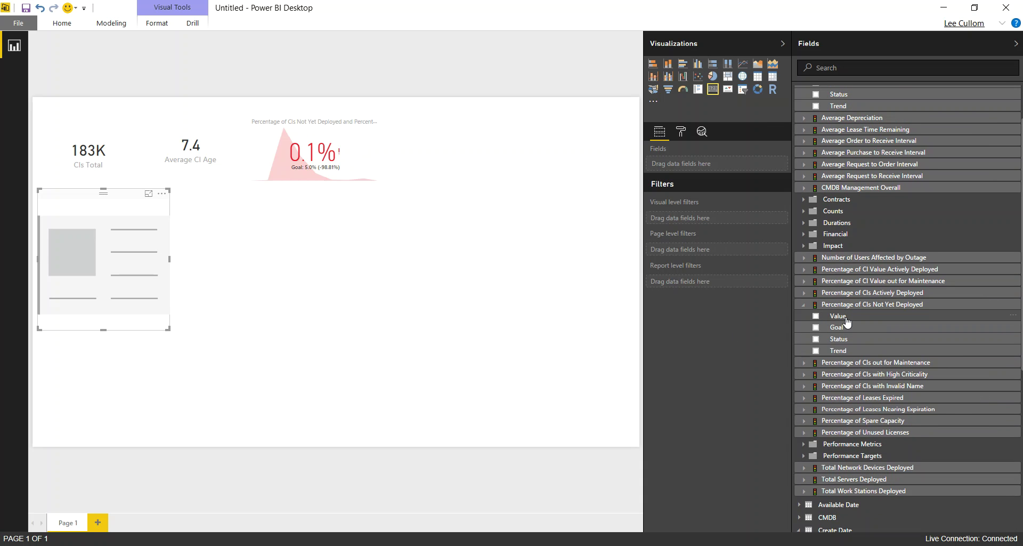
click(804, 189)
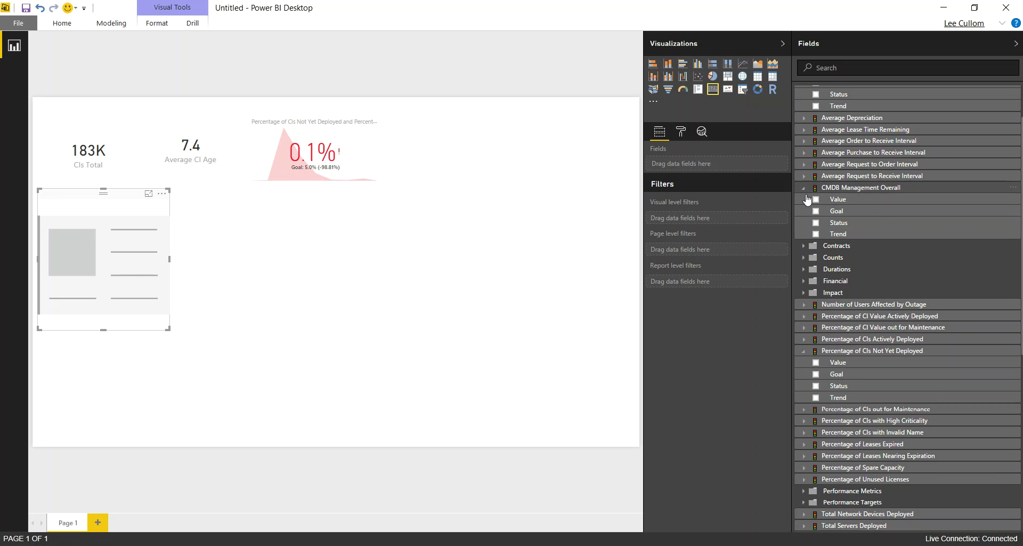
click(816, 199)
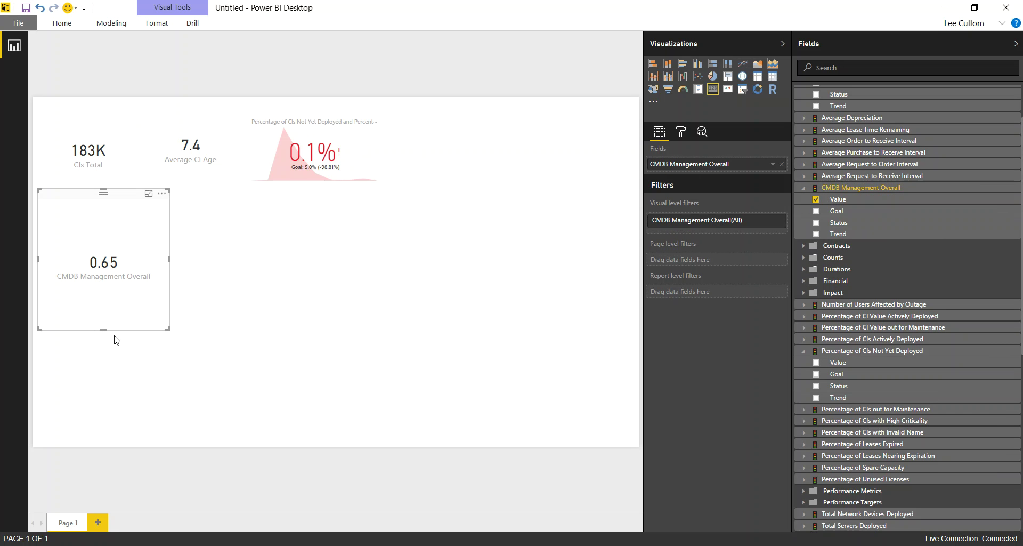
Shorten the 0.65 card and place it in the top row right of the KPI
drag(104, 329, 103, 293)
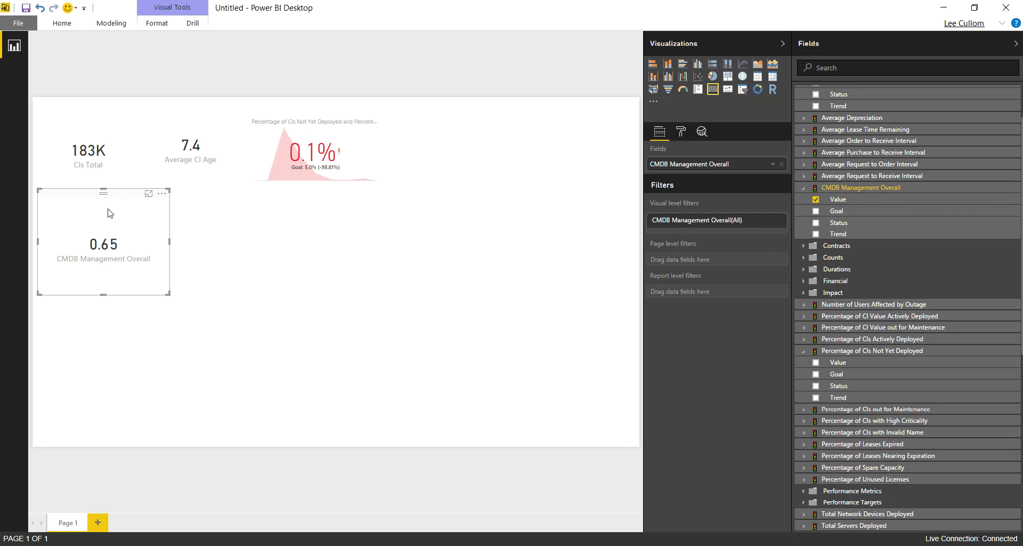
drag(109, 197, 486, 97)
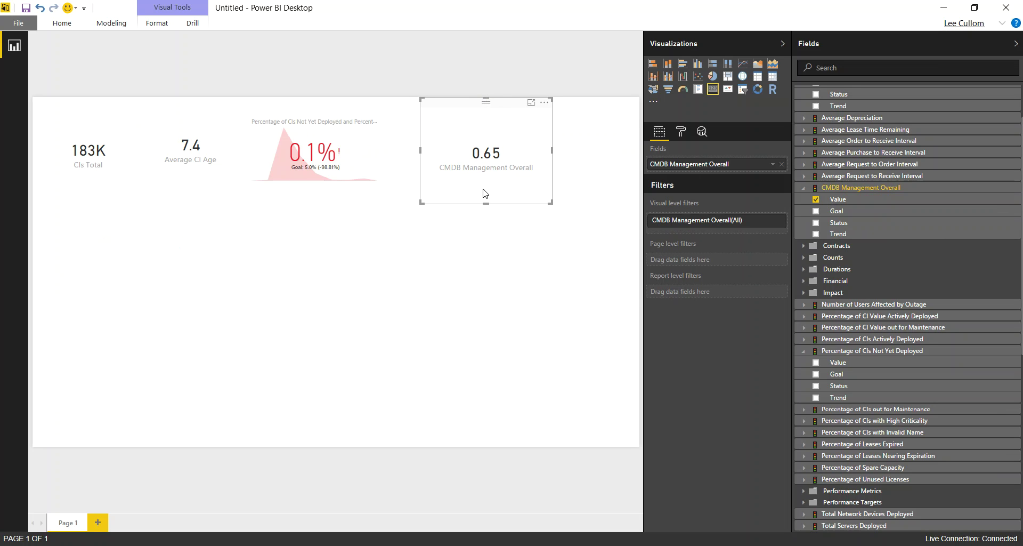
drag(486, 203, 486, 187)
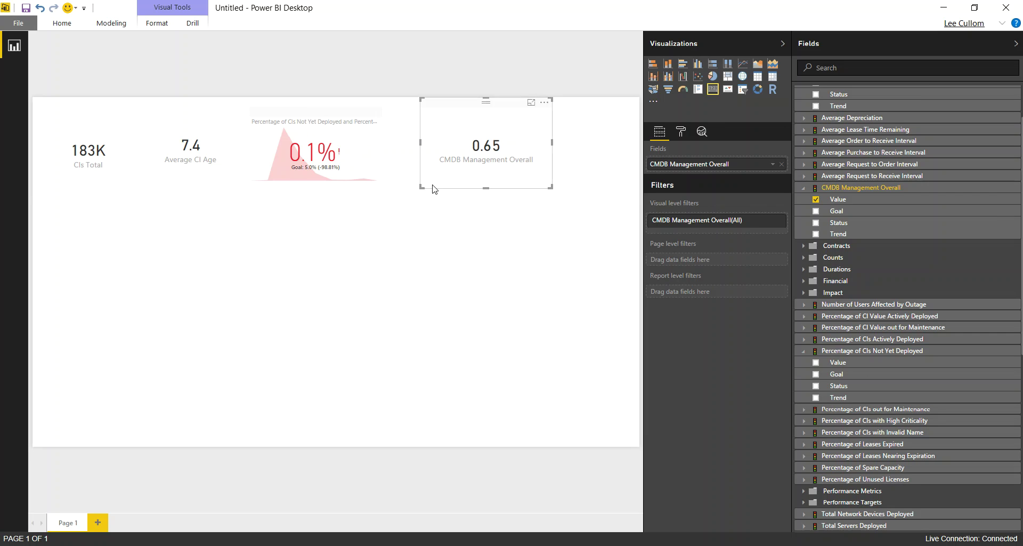
drag(488, 188, 486, 185)
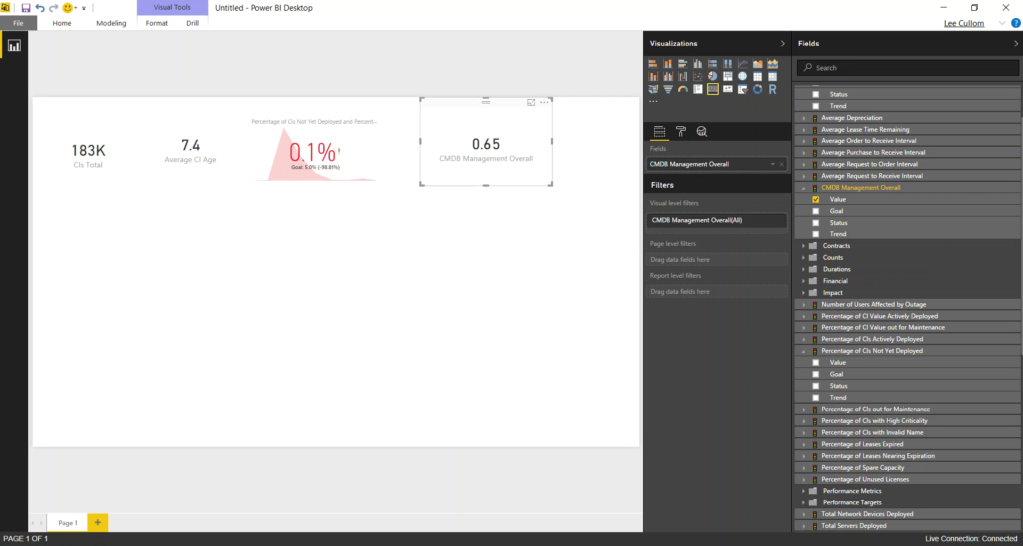
Add a line and clustered column chart widened across the canvas
click(98, 226)
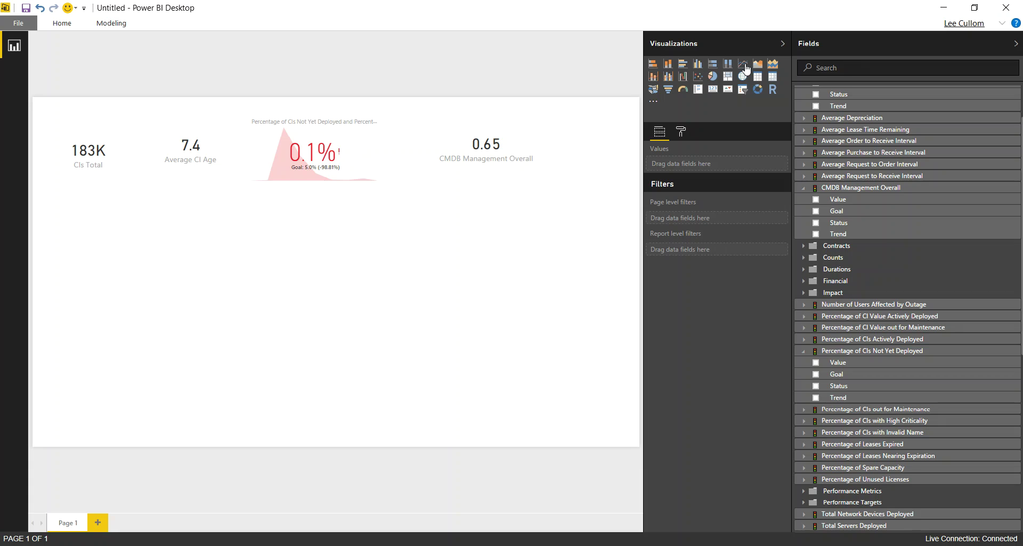
click(669, 78)
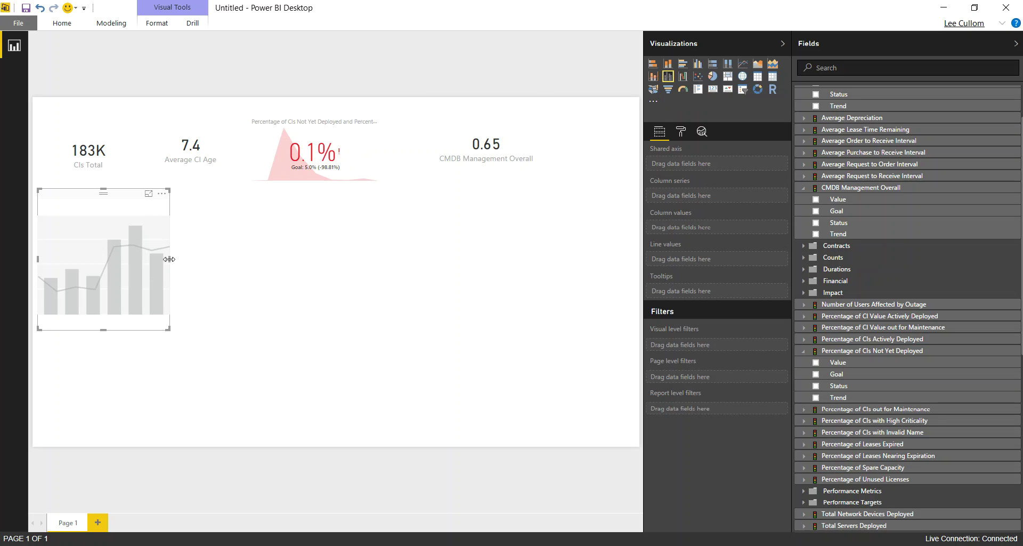
drag(170, 260, 618, 229)
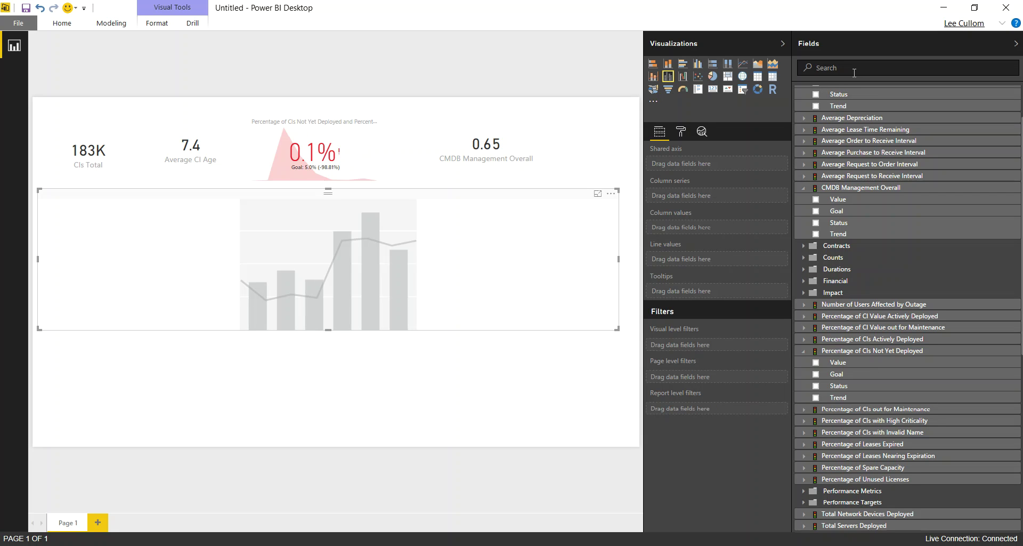
Plot Cls Total by Create Date Month and make Year a page-level filter
text(total)
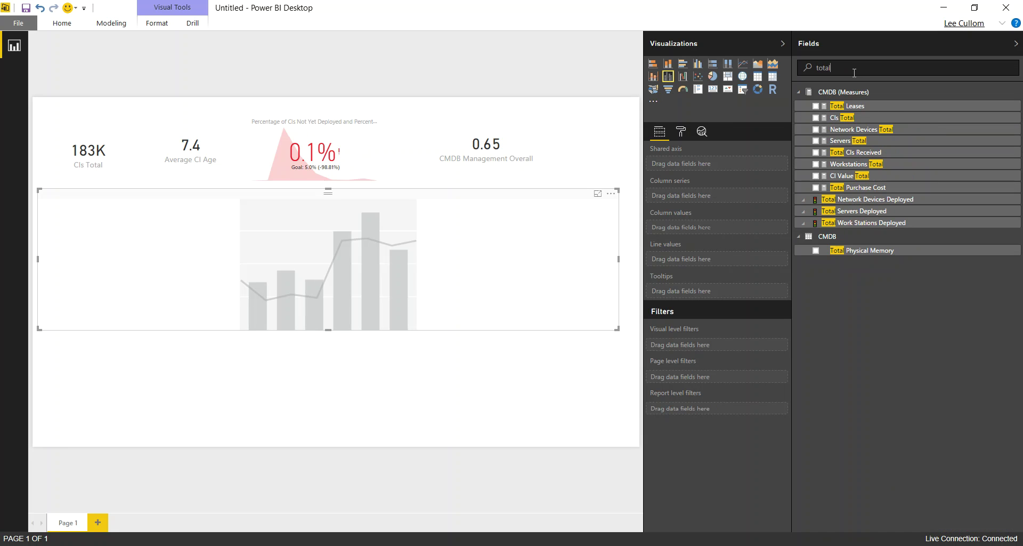
click(816, 118)
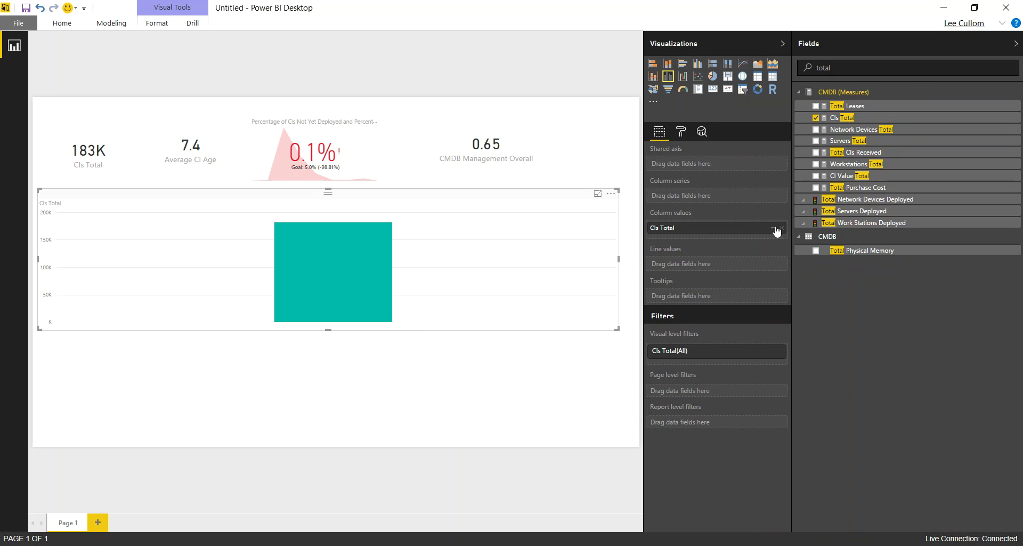
click(797, 71)
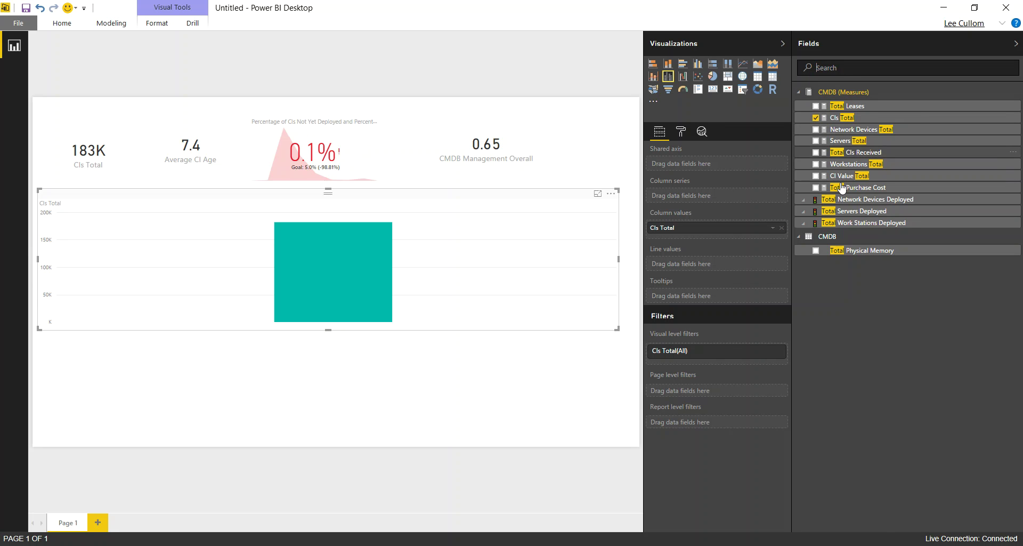
key(BackSpace)
scroll(863, 352, down, 5)
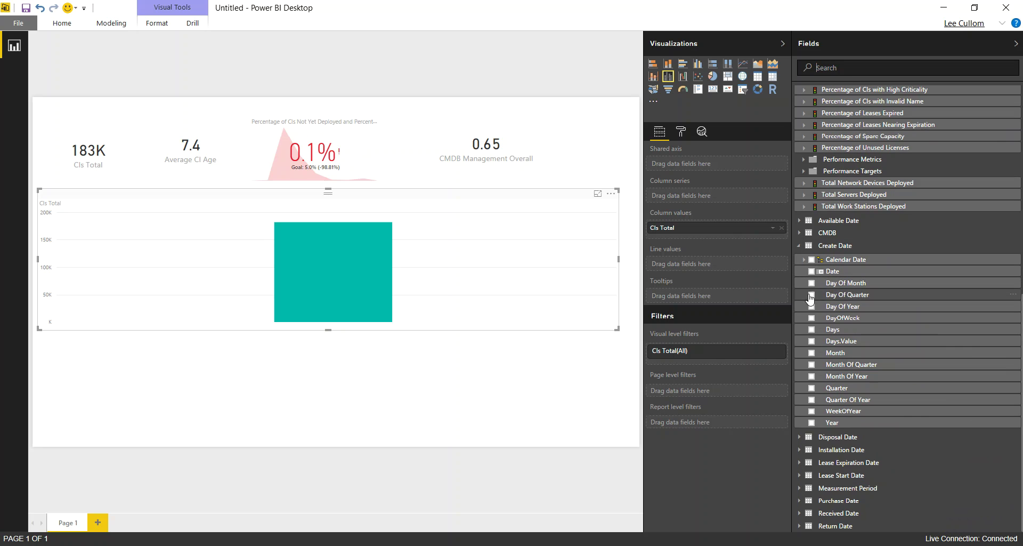
click(810, 353)
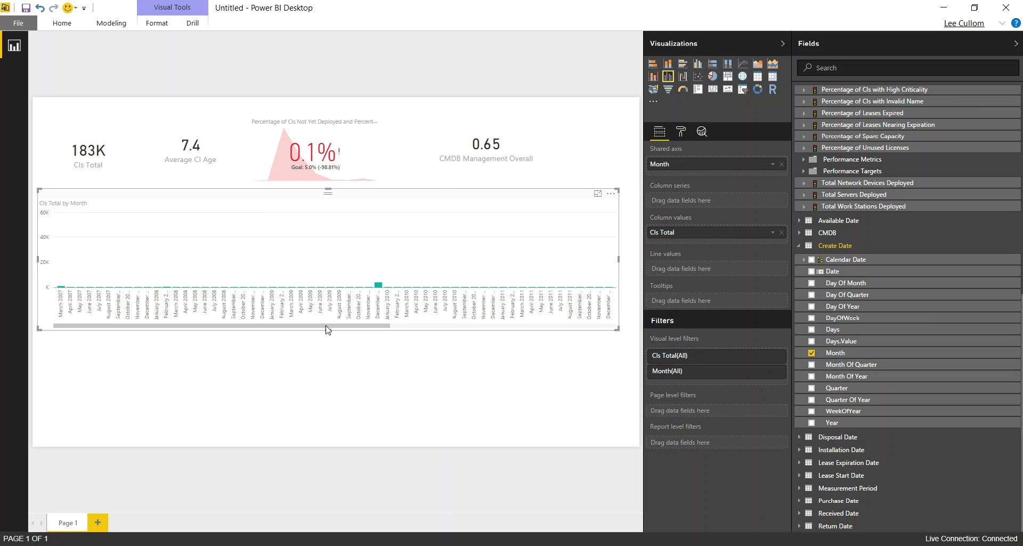
drag(327, 329, 568, 316)
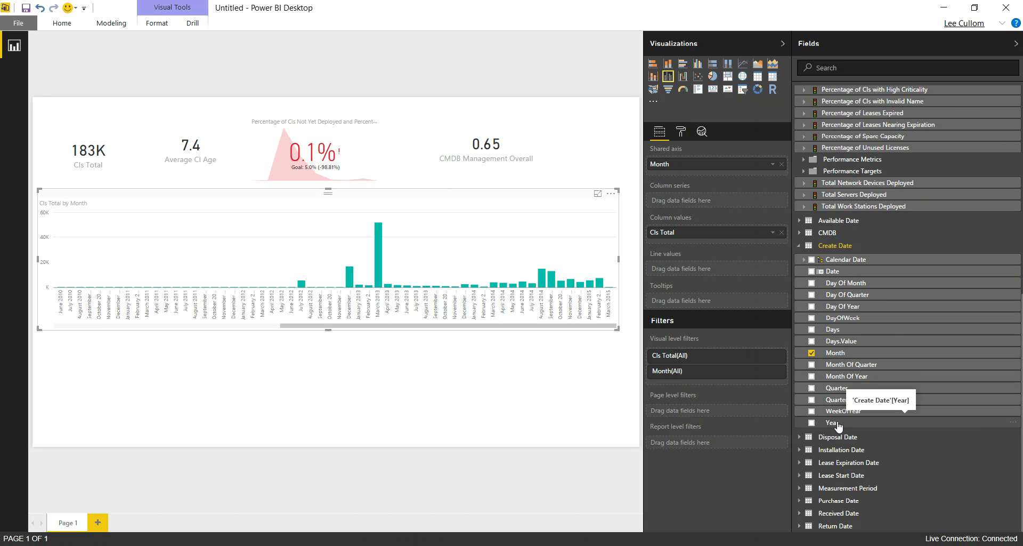
drag(839, 427, 736, 416)
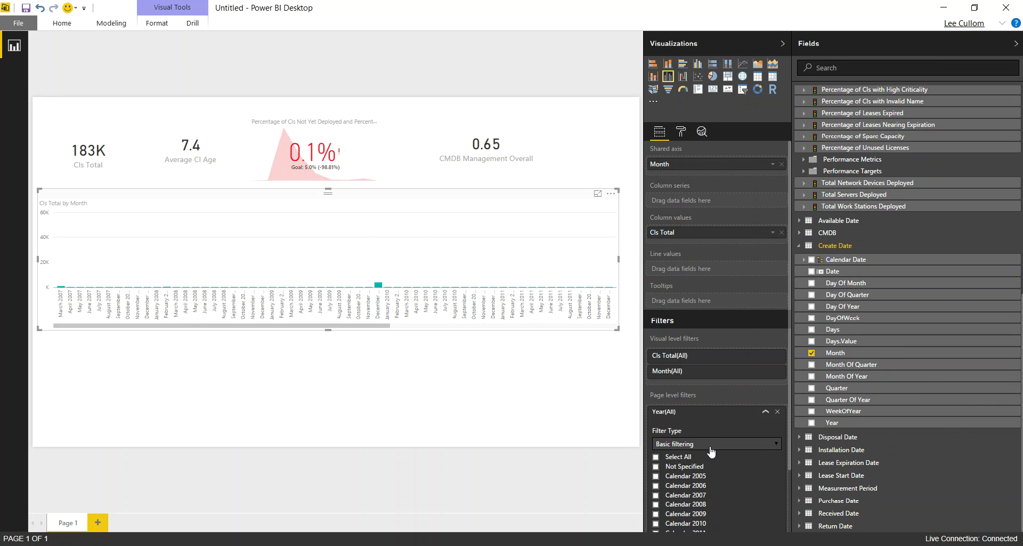
Tick Calendar 2014 in the Year filter, so cards show 66K, 0.6 and 0.6%
scroll(712, 452, down, 3)
click(656, 459)
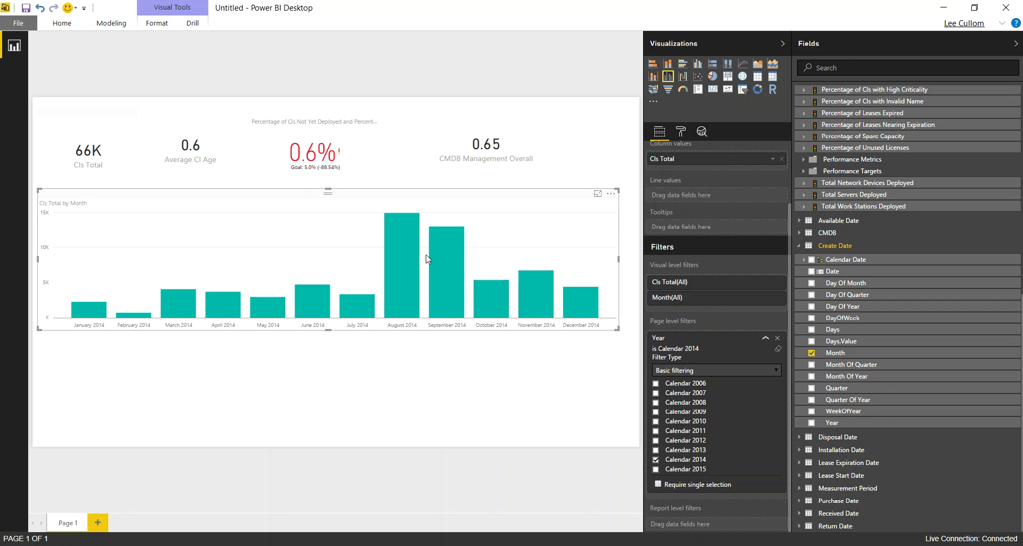
mouse_move(393, 251)
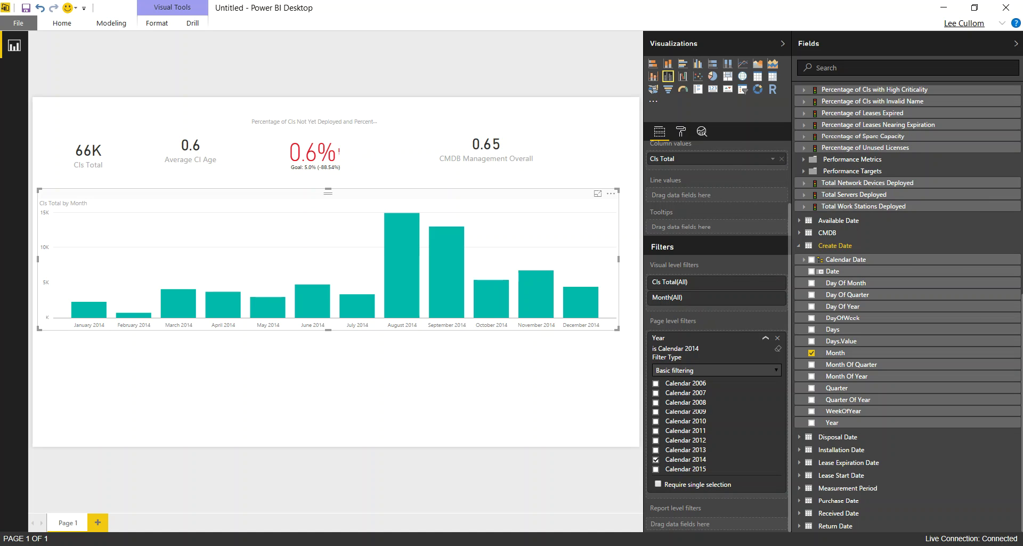
scroll(943, 284, up, 3)
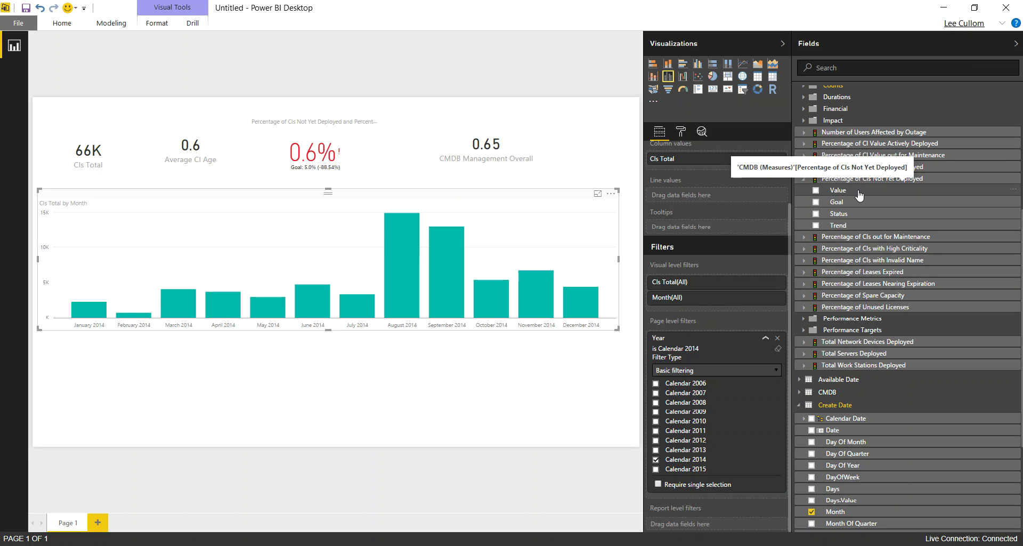
Drag Percentage of CIs Not Yet Deployed into the chart's Line values
drag(859, 196, 693, 195)
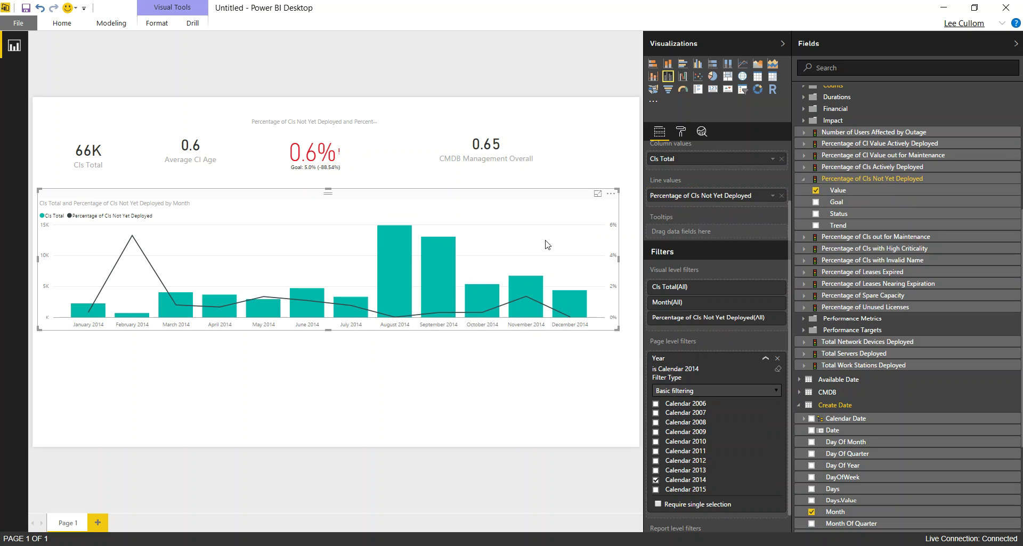
mouse_move(132, 240)
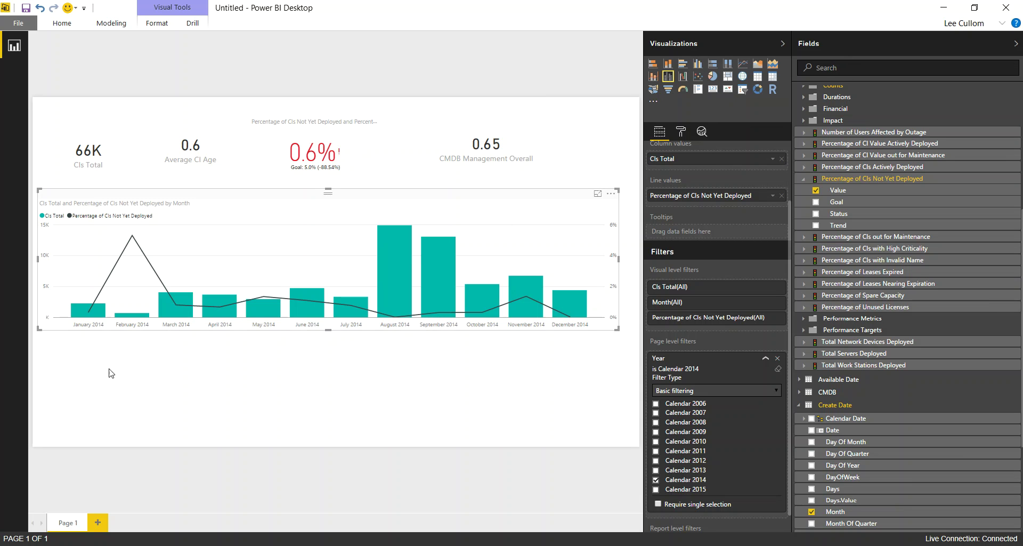
Add a treemap at the lower left of the page sized by Cls Total
click(126, 352)
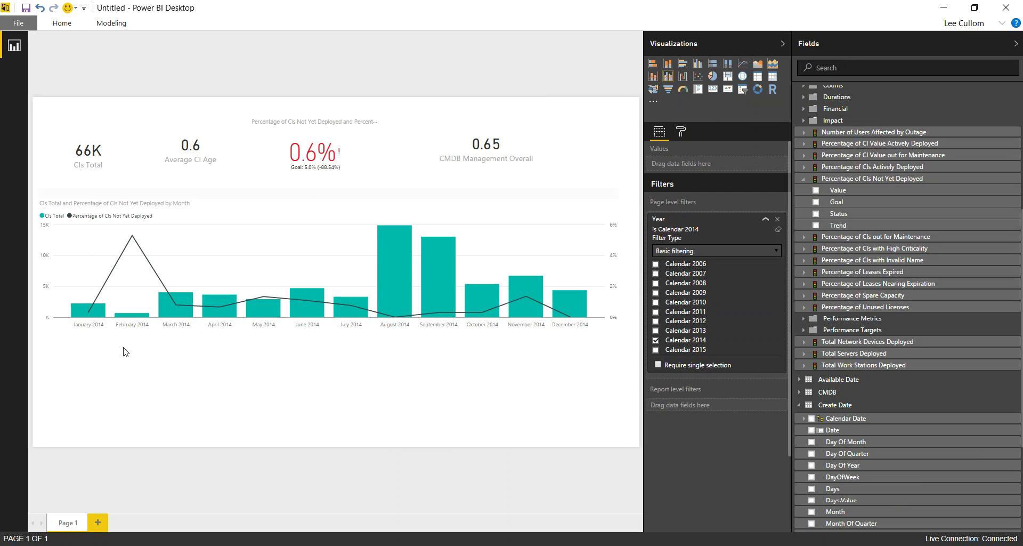
click(729, 82)
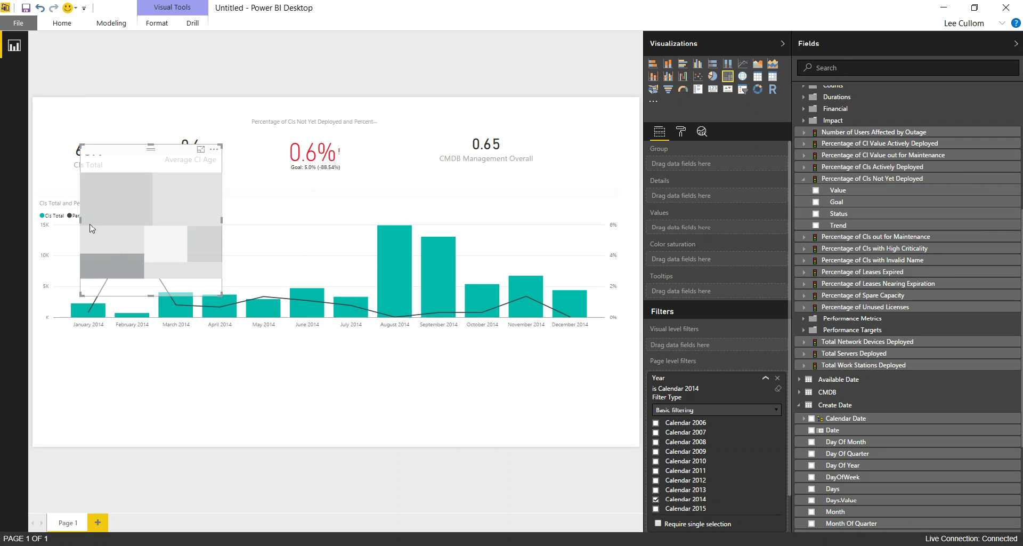
drag(158, 155, 101, 308)
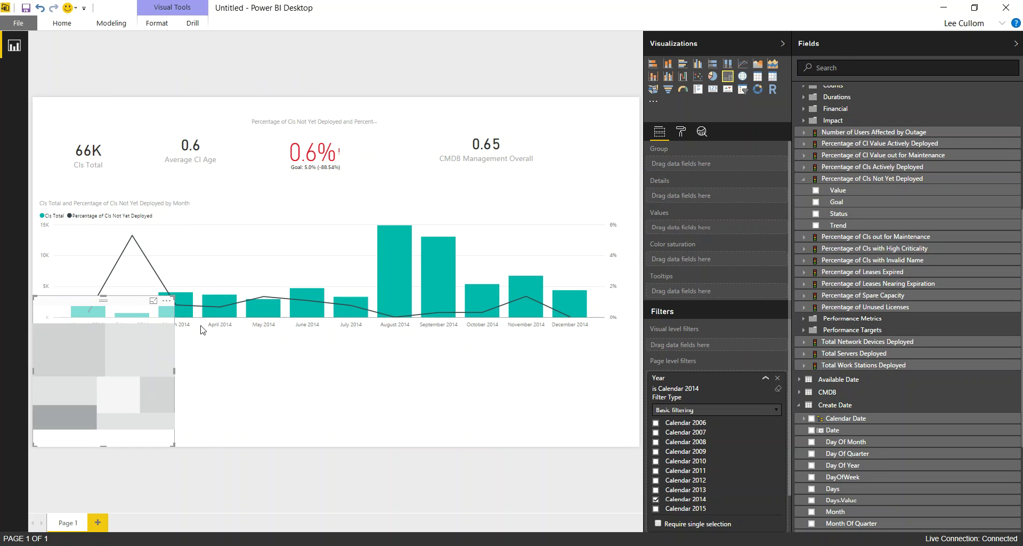
click(858, 66)
text(total)
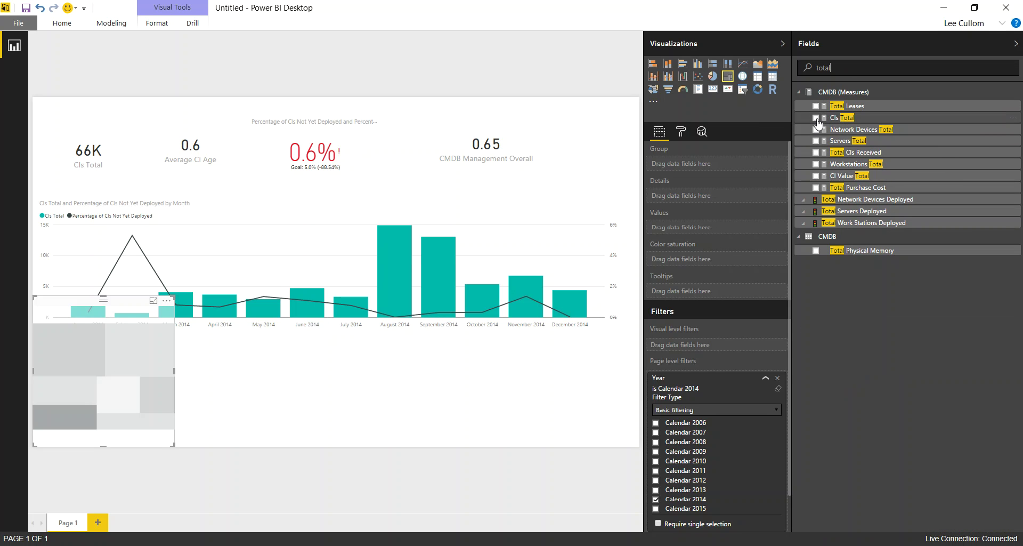
click(817, 117)
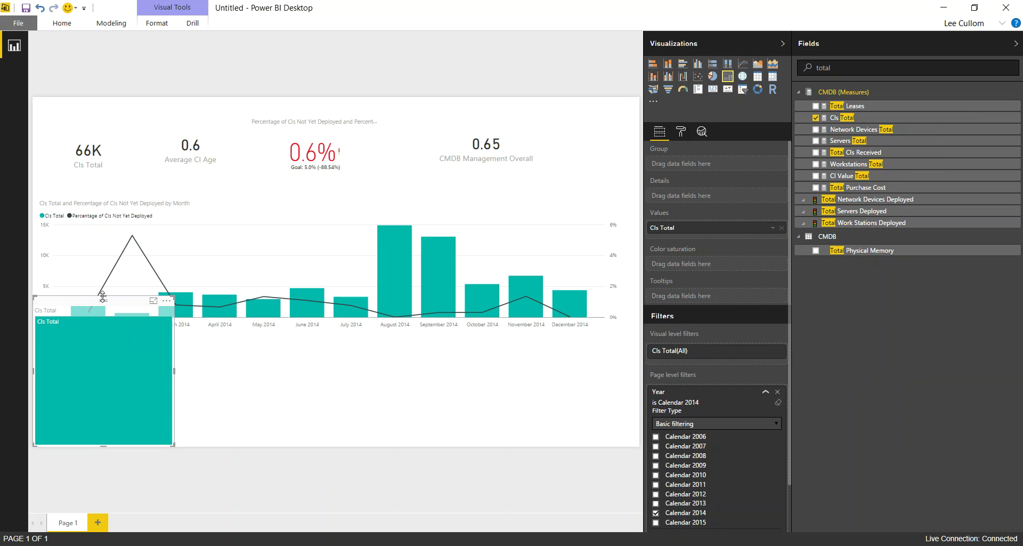
drag(103, 296, 104, 341)
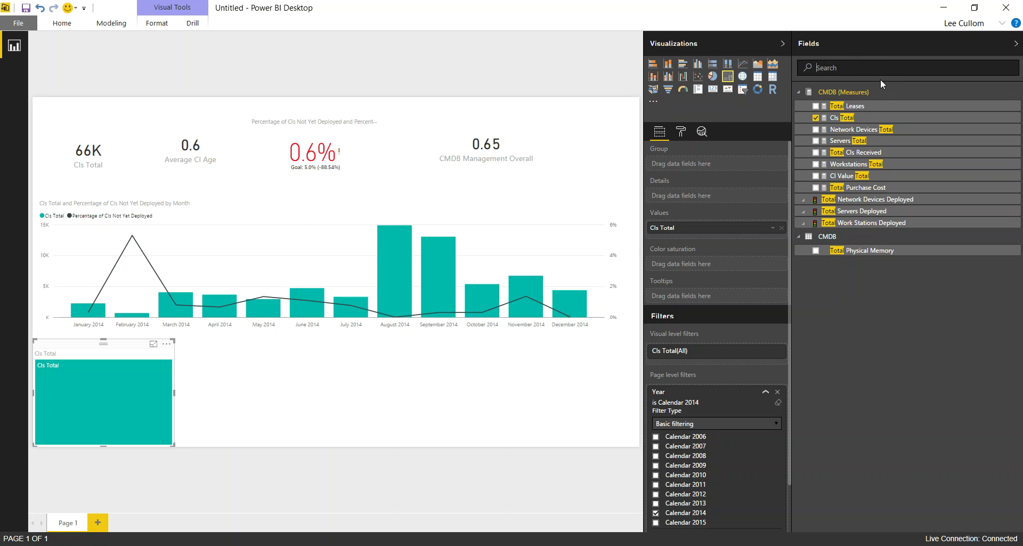
Group the treemap by CMDB Product Categorization > Product Name
scroll(866, 176, down, 10)
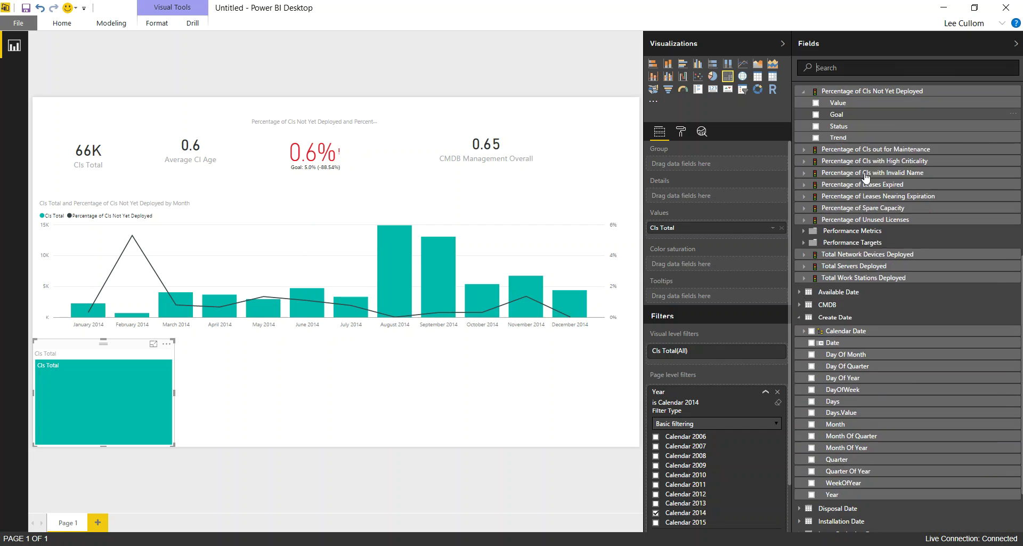
scroll(858, 186, down, 3)
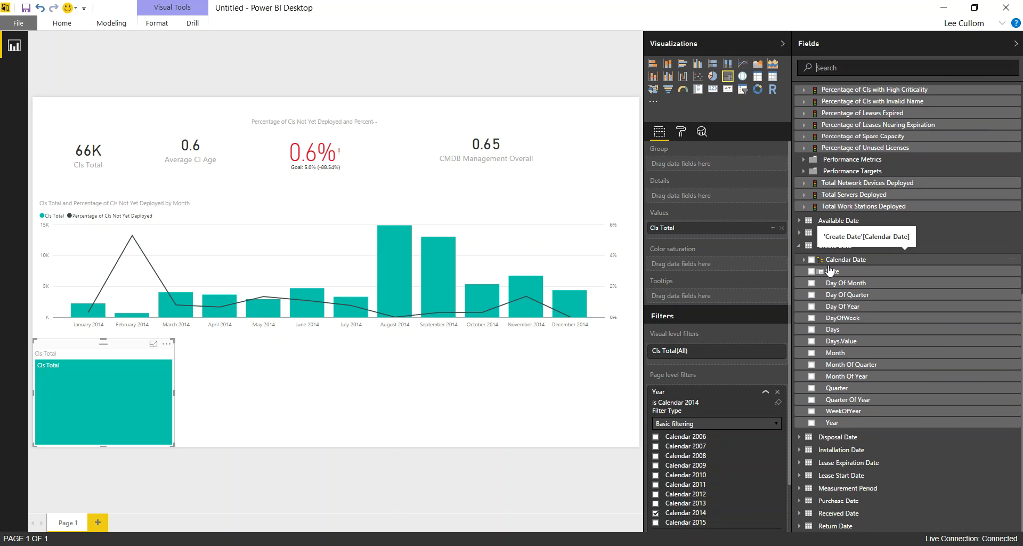
scroll(821, 288, up, 15)
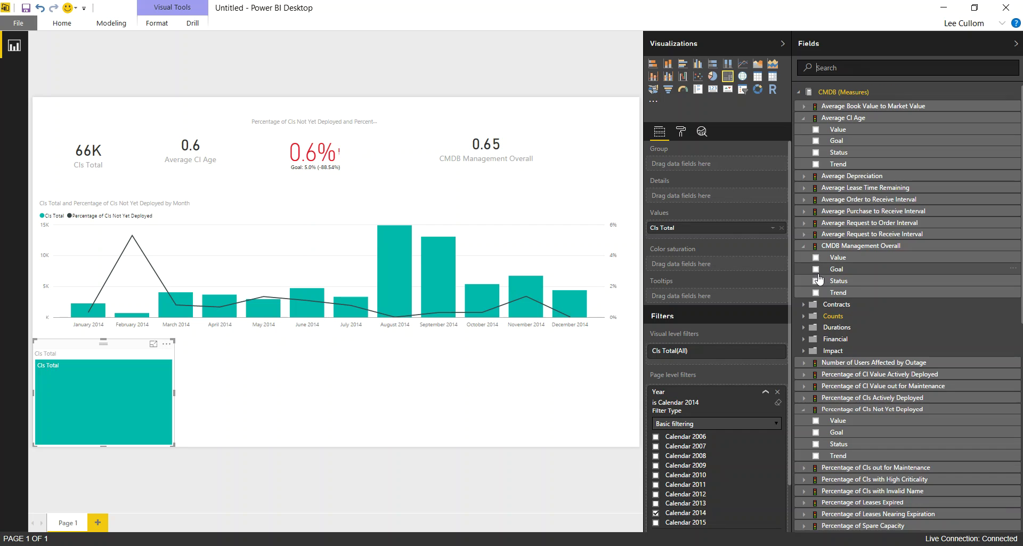
scroll(806, 303, down, 15)
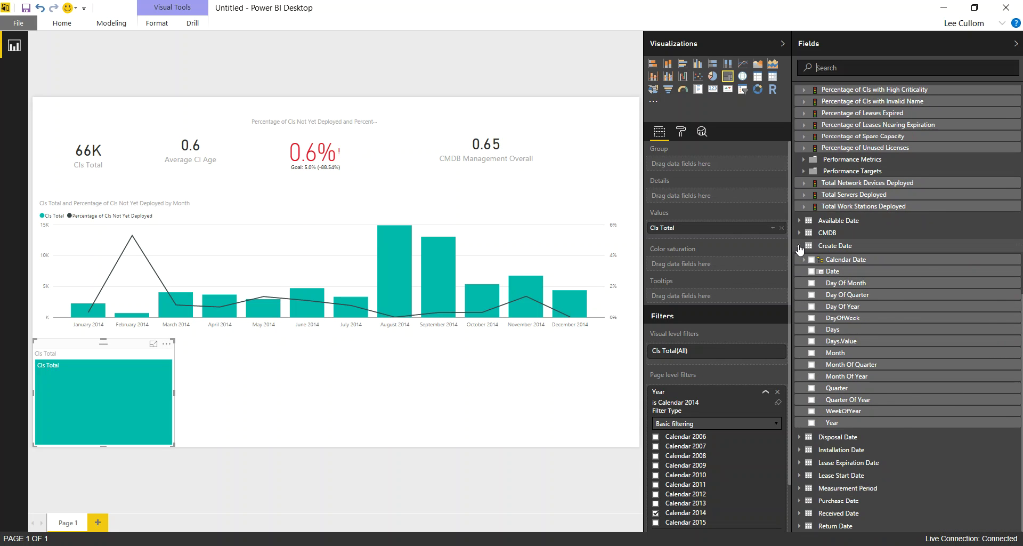
scroll(805, 303, up, 5)
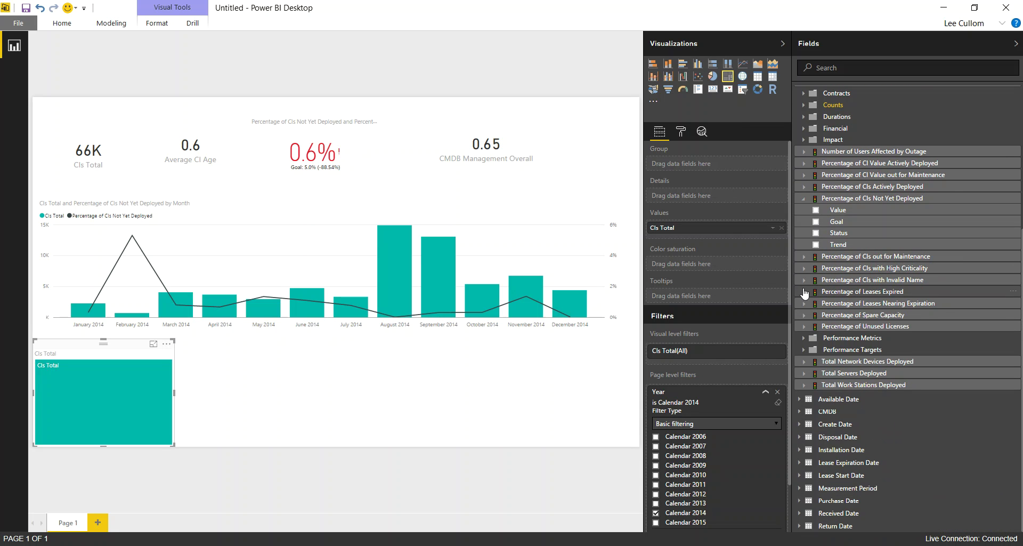
click(799, 411)
scroll(820, 388, down, 3)
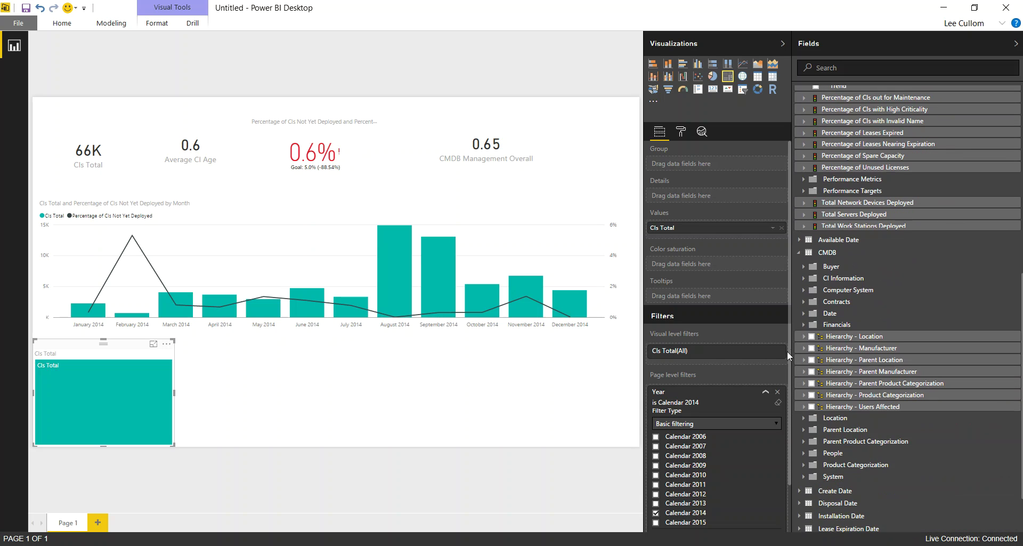
click(803, 465)
scroll(826, 442, down, 3)
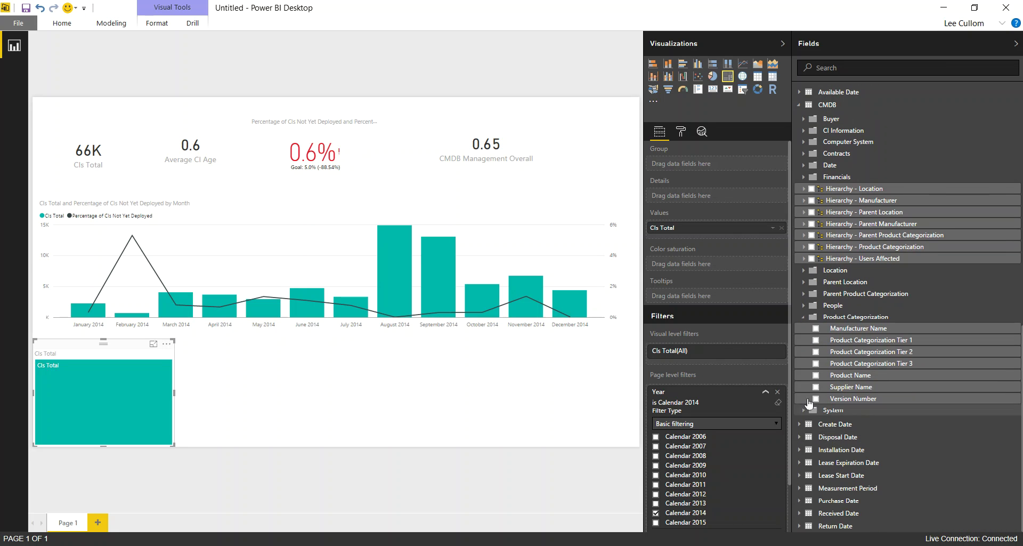
click(816, 376)
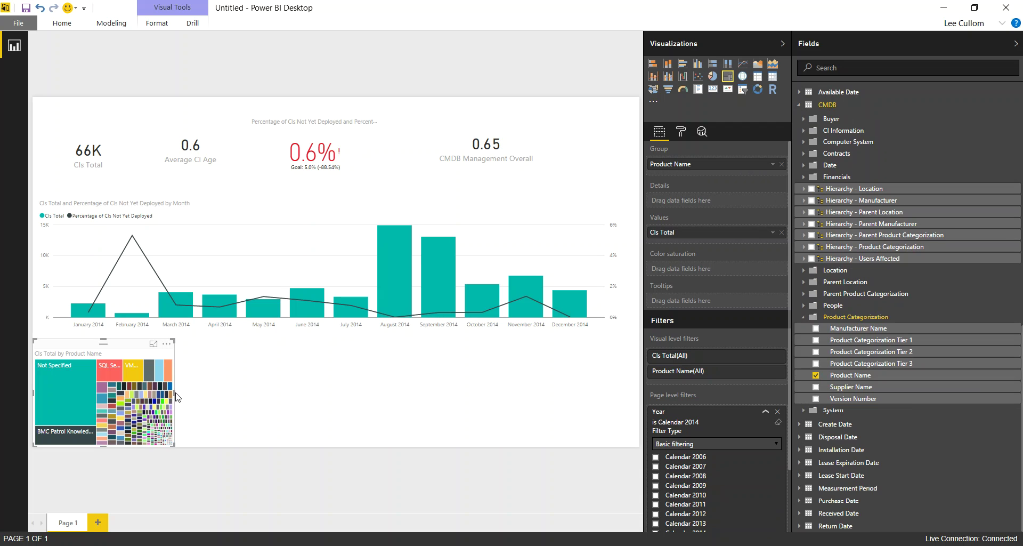
Widen the treemap across the lower left, then narrow it to leave room beside it
drag(175, 393, 347, 394)
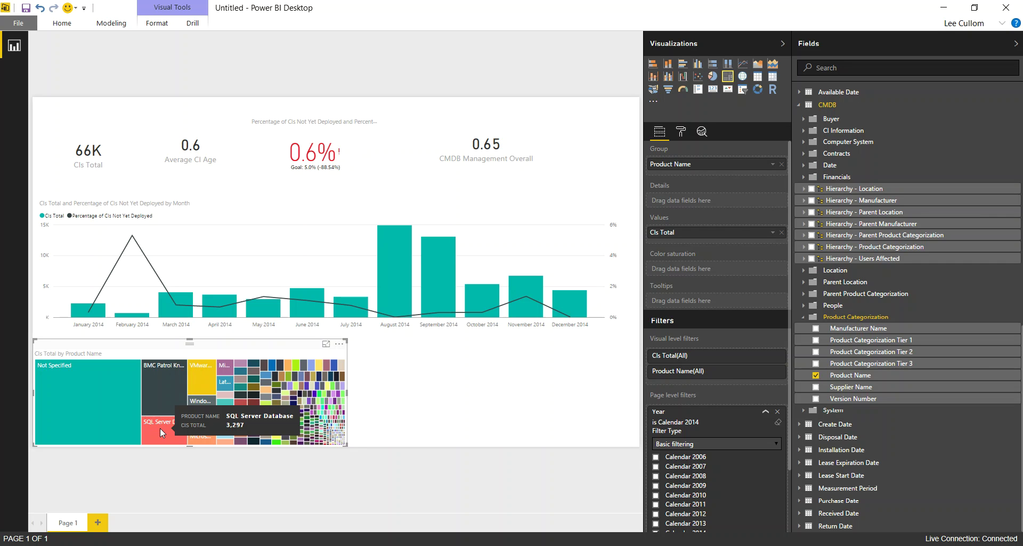
mouse_move(109, 405)
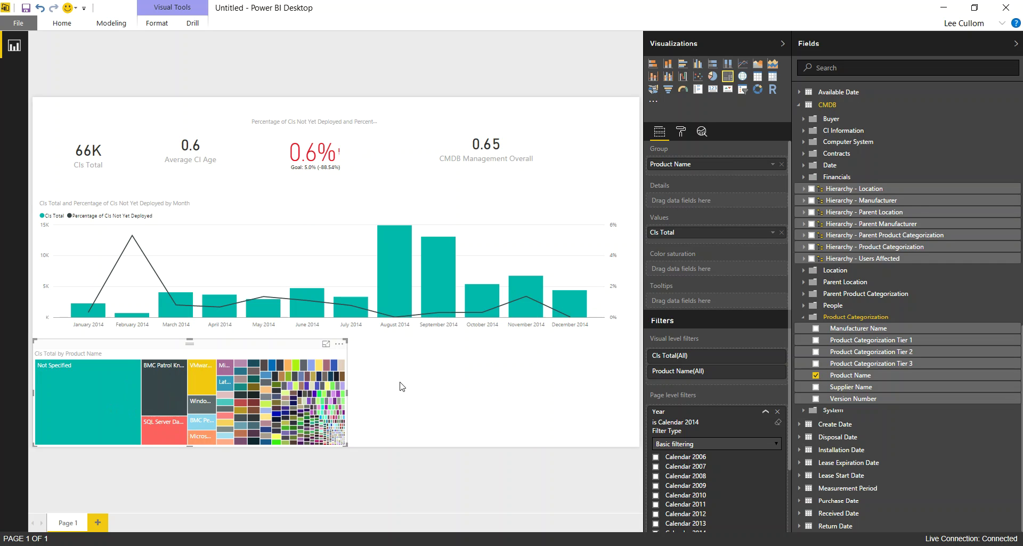
mouse_move(79, 392)
drag(347, 400, 299, 397)
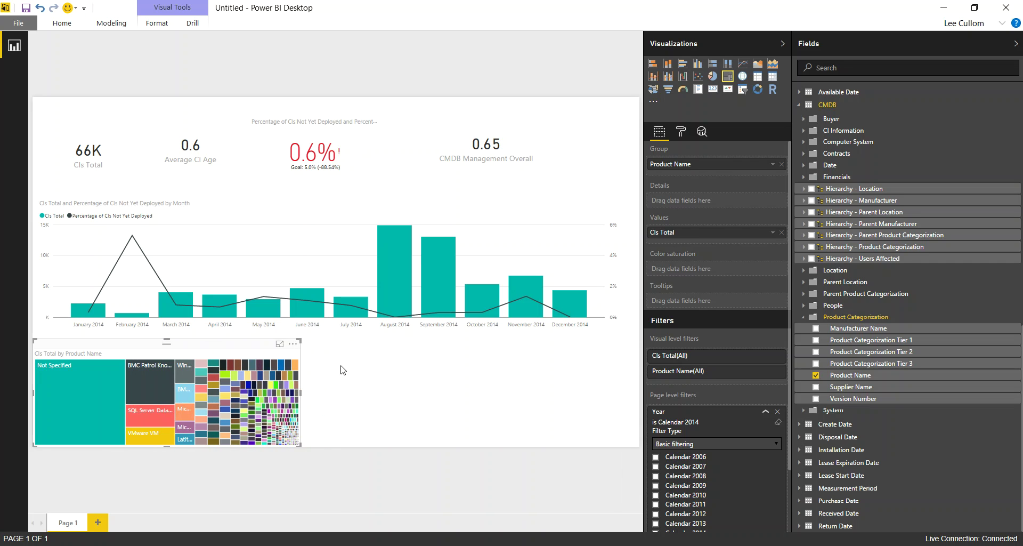
click(438, 397)
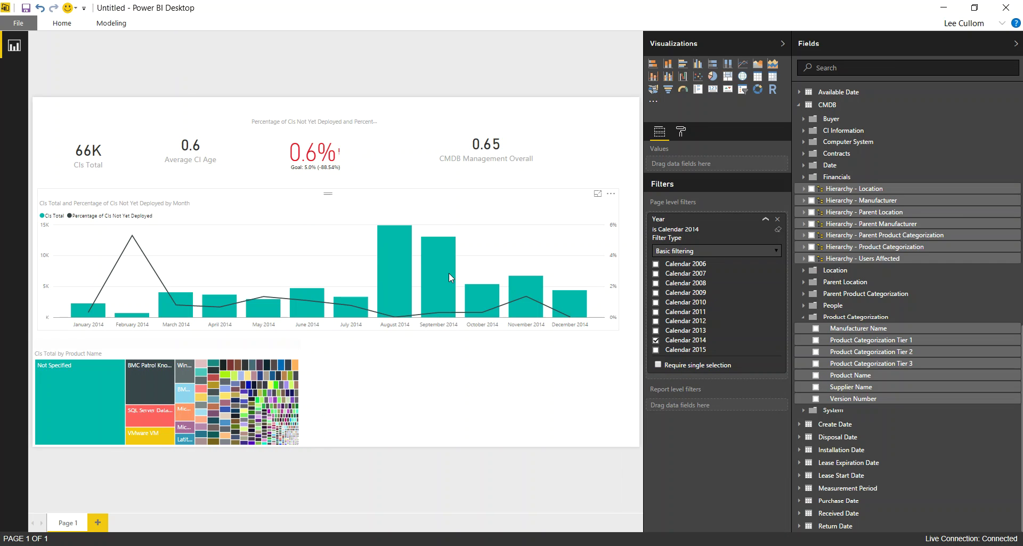
Add a table beside the treemap, widened to the right edge, showing Hierarchy - Product Categorization
click(759, 81)
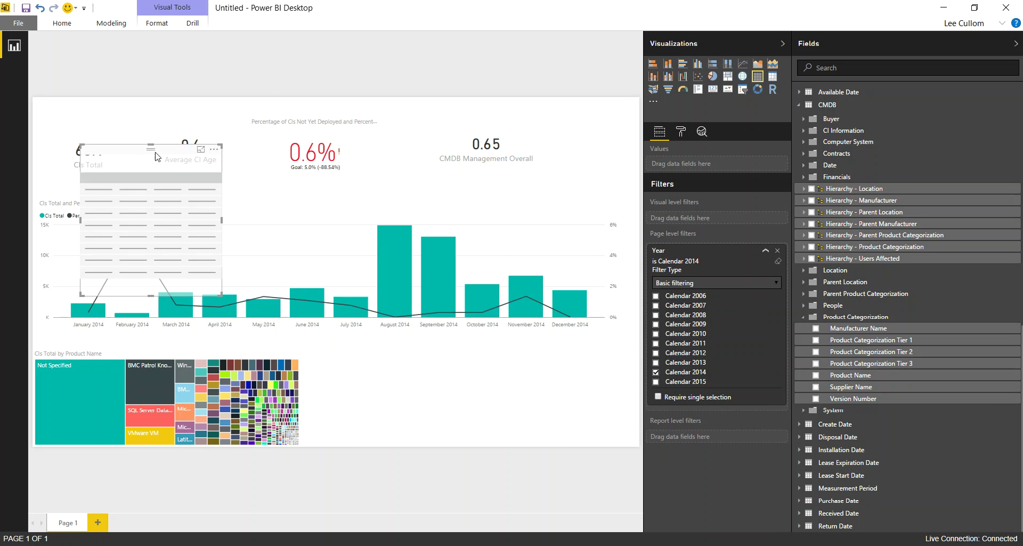
drag(158, 156, 381, 348)
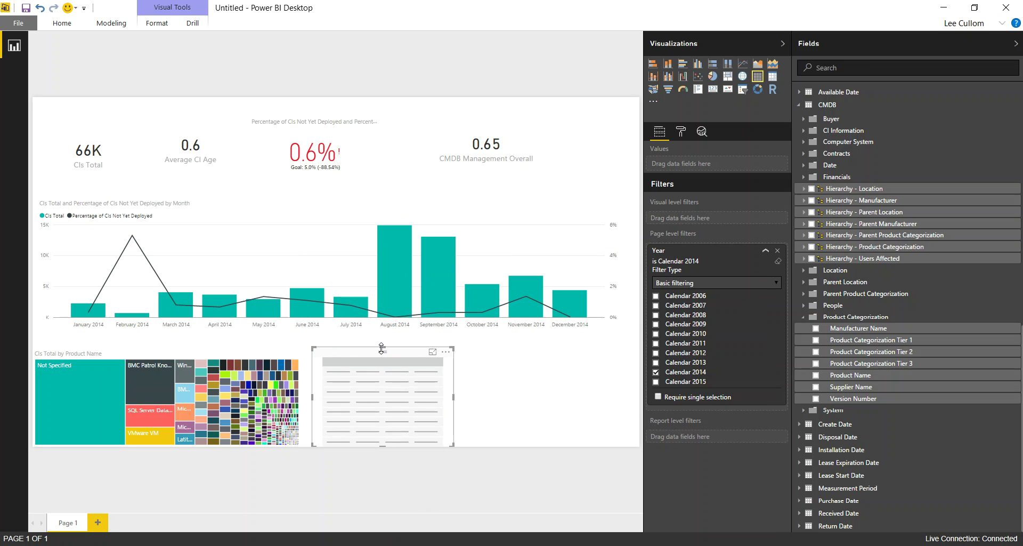
click(456, 399)
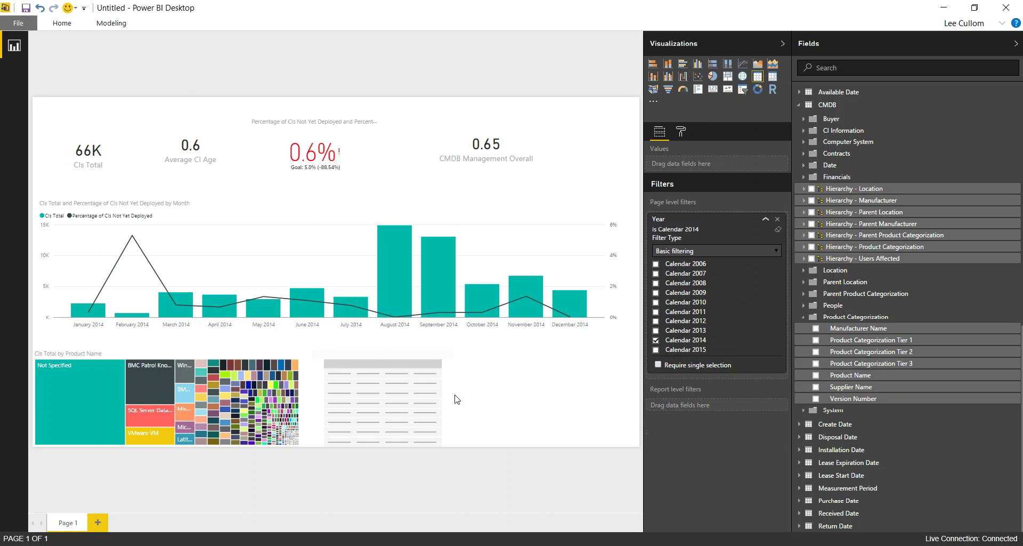
click(402, 392)
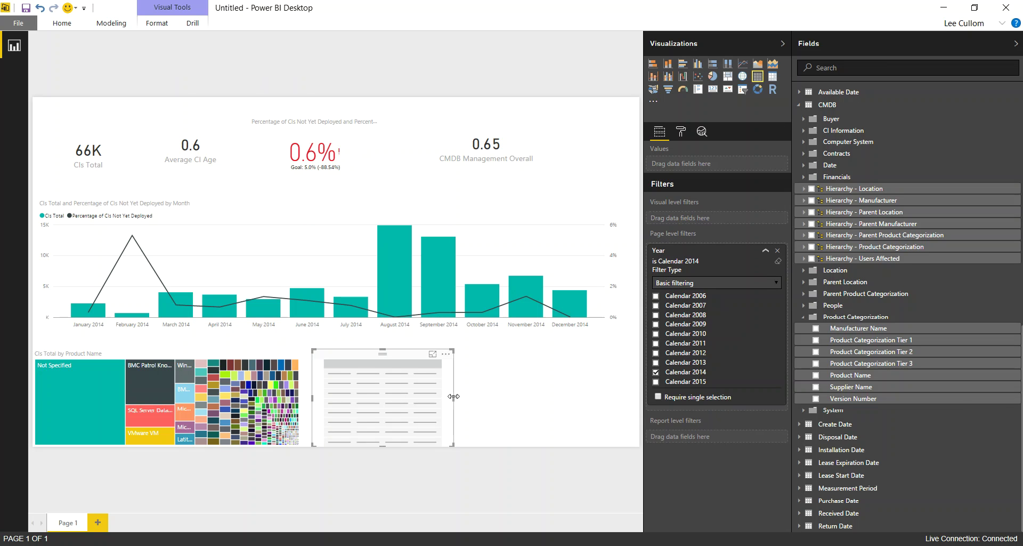
drag(453, 396, 620, 397)
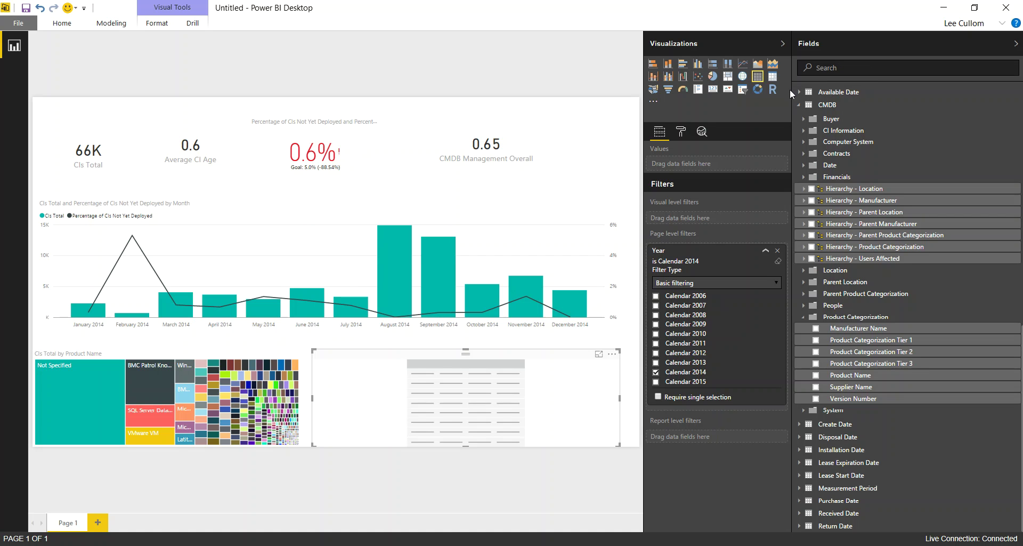
click(854, 68)
click(812, 248)
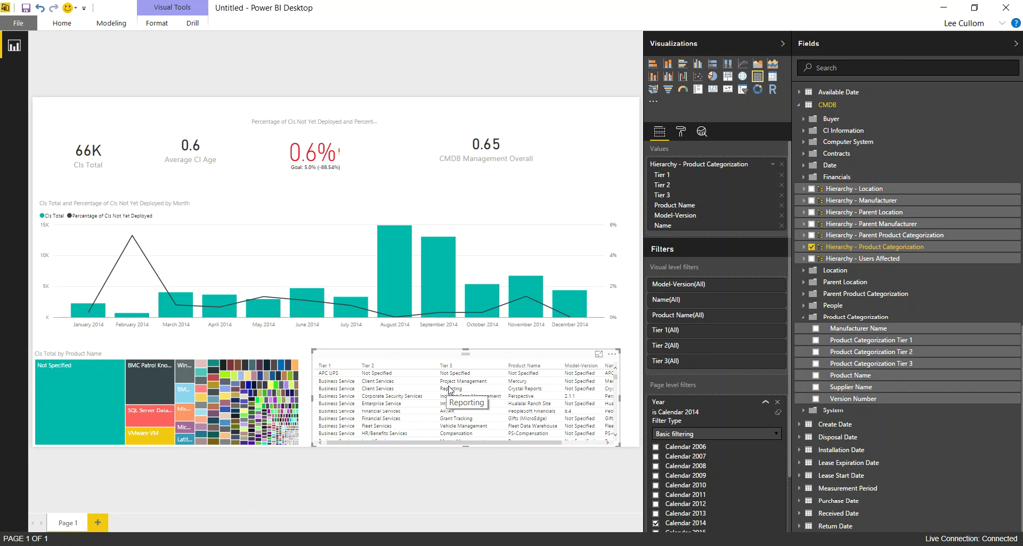
Select the August, September, then October 2014 combo-chart columns, leaving cards at 5,386 CIs and 0.4 age
click(390, 249)
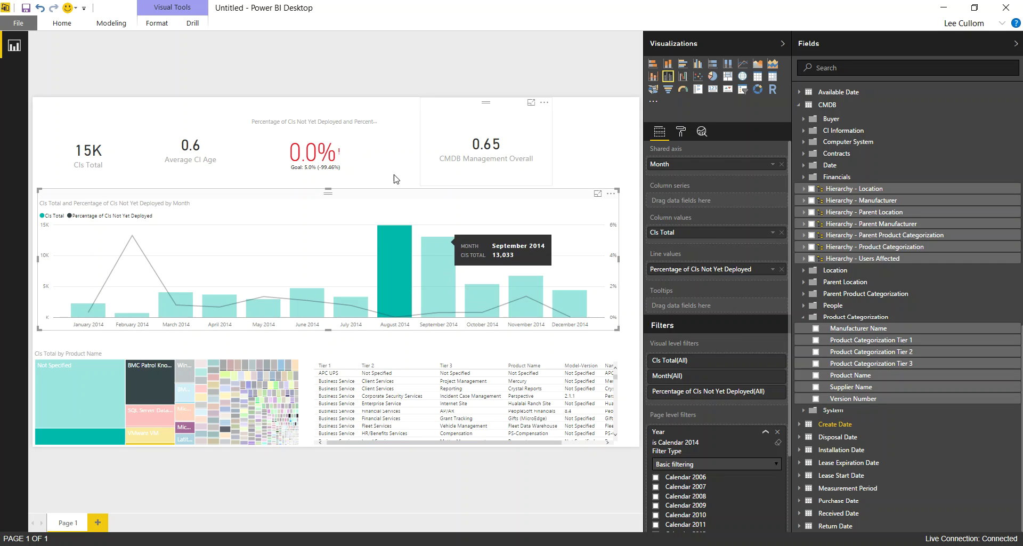
mouse_move(398, 267)
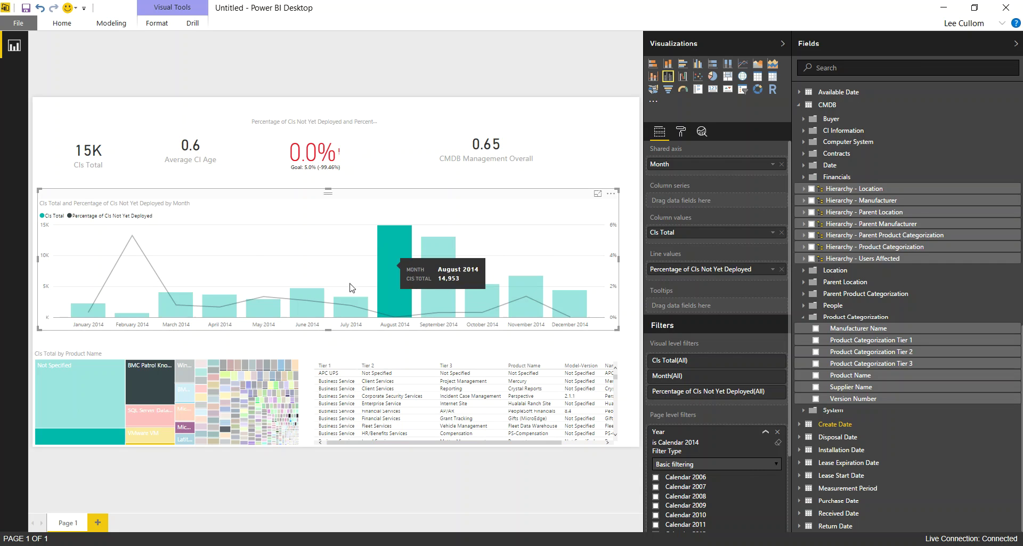
mouse_move(78, 430)
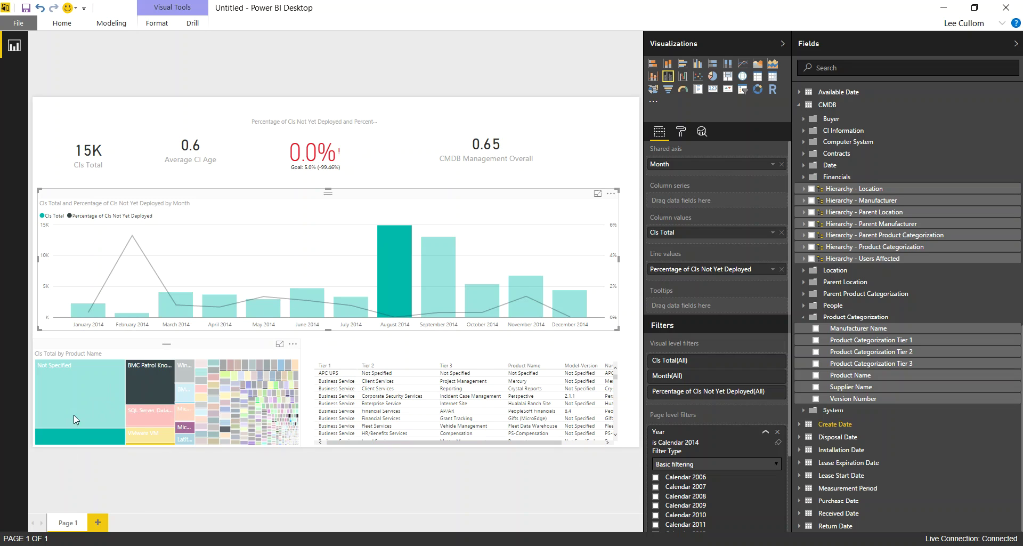
mouse_move(76, 373)
click(440, 258)
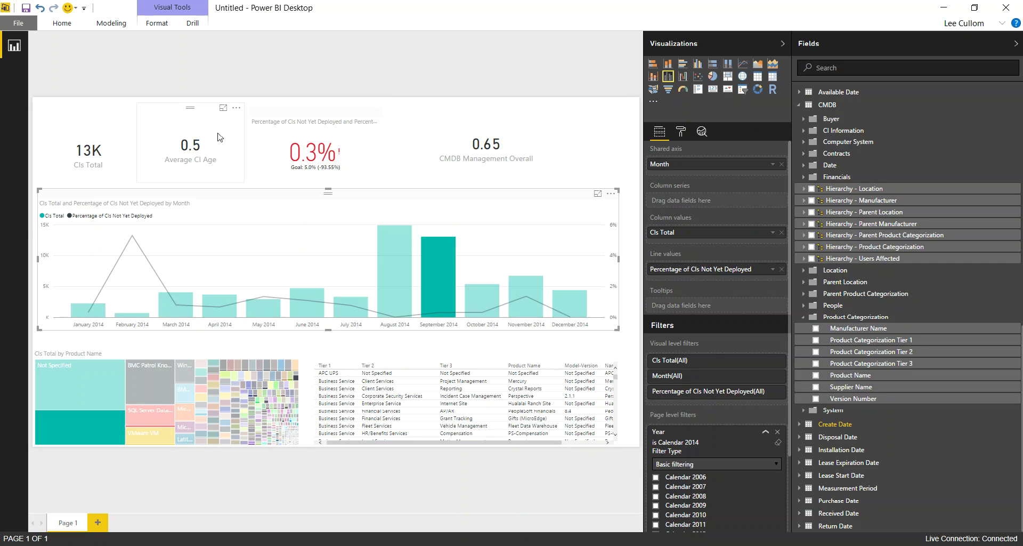
click(488, 297)
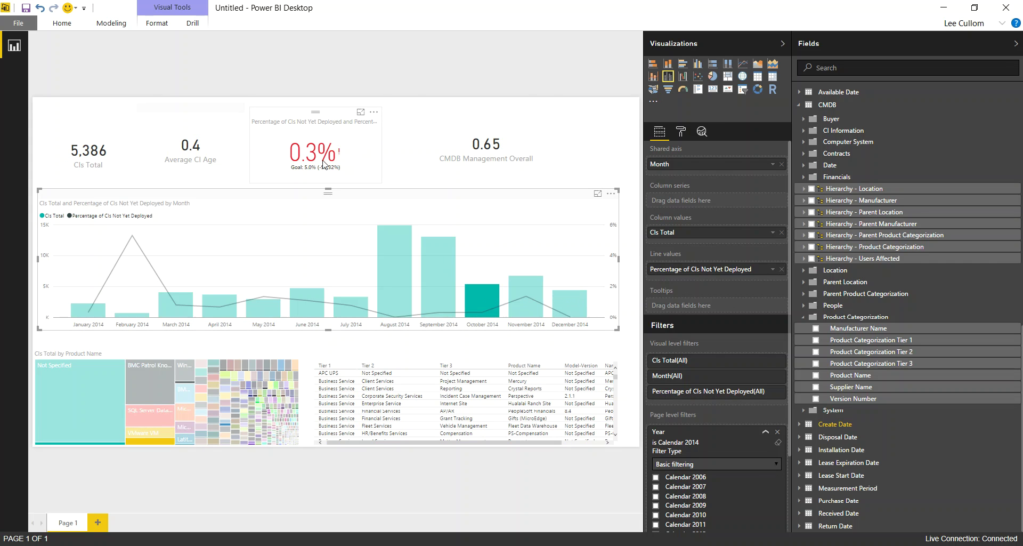